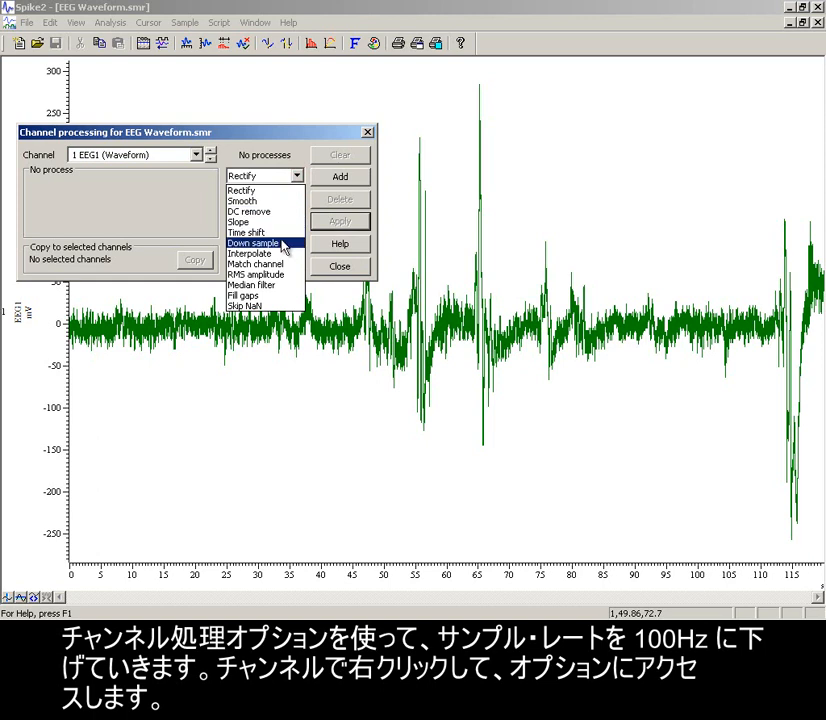
# Add a Down sample process using one point in 10 to channel 1 EEG1, apply it, and check the rate in its channel information
pyautogui.click(326, 178)
pyautogui.click(190, 182)
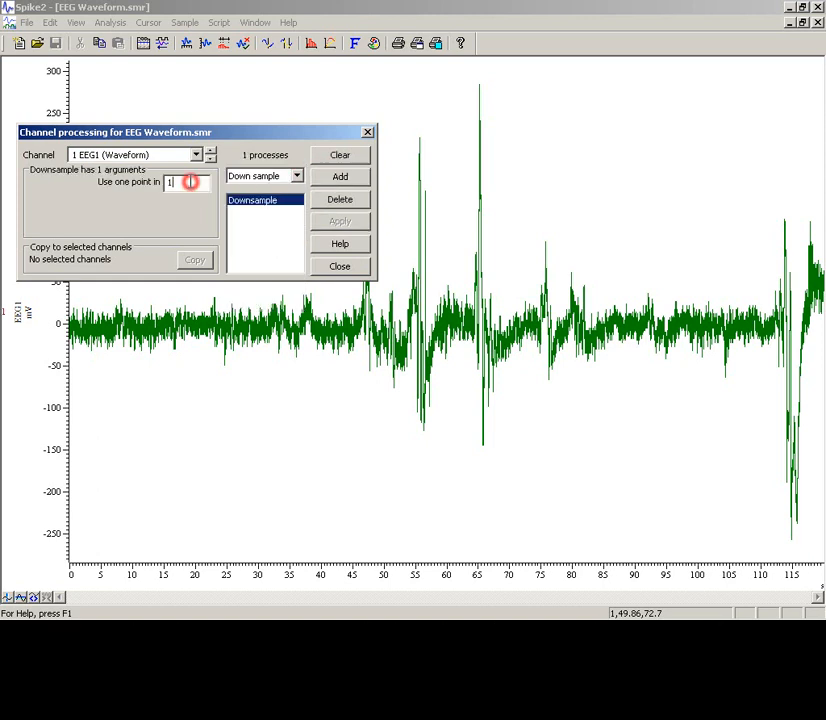
pyautogui.write('0')
pyautogui.click(329, 223)
pyautogui.click(339, 268)
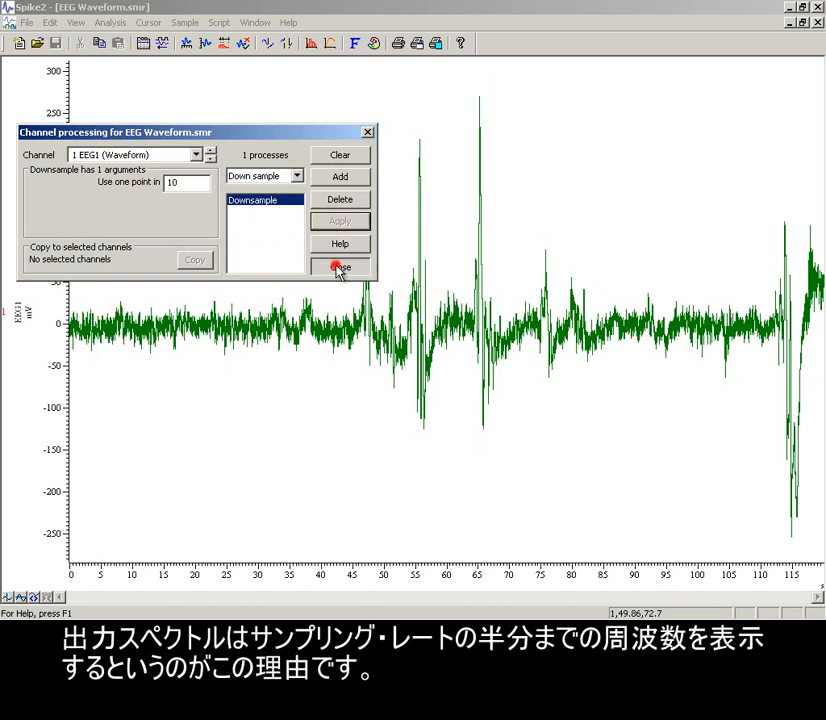
pyautogui.doubleClick(28, 311)
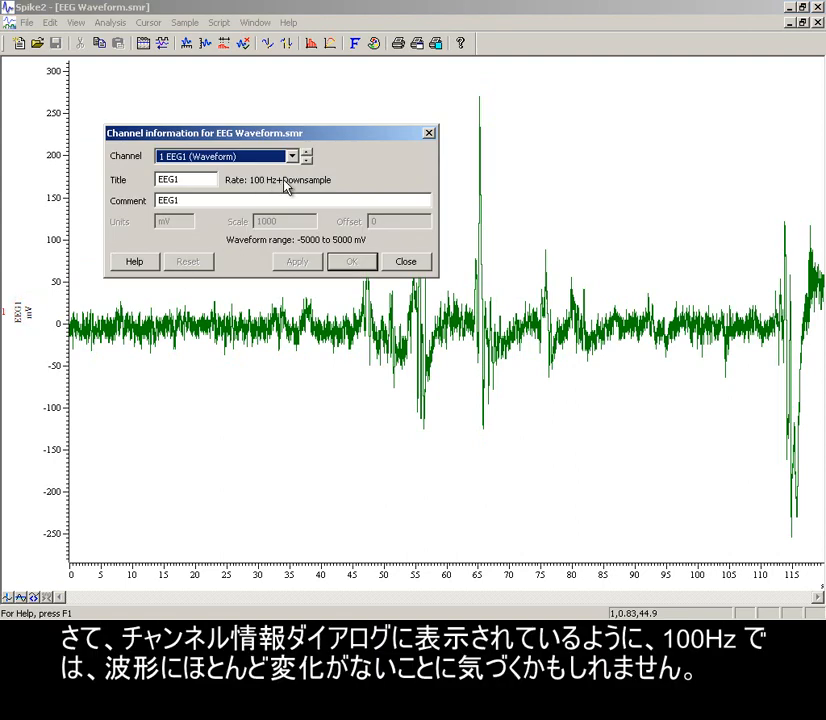
pyautogui.click(408, 261)
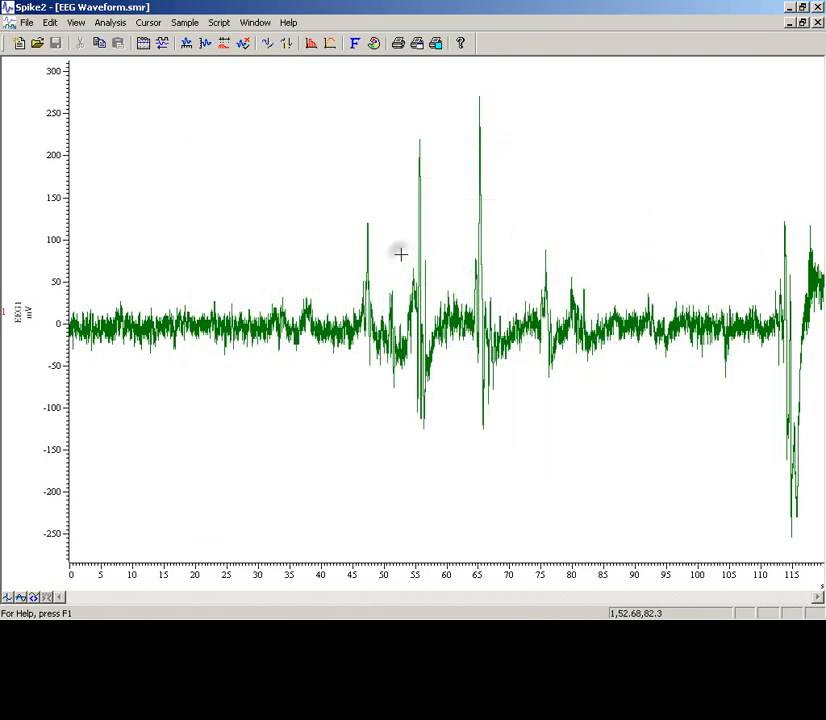
# Duplicate channel 1 and check the duplicate's sample rate in its channel information
pyautogui.rightClick(401, 256)
pyautogui.moveTo(421, 266)
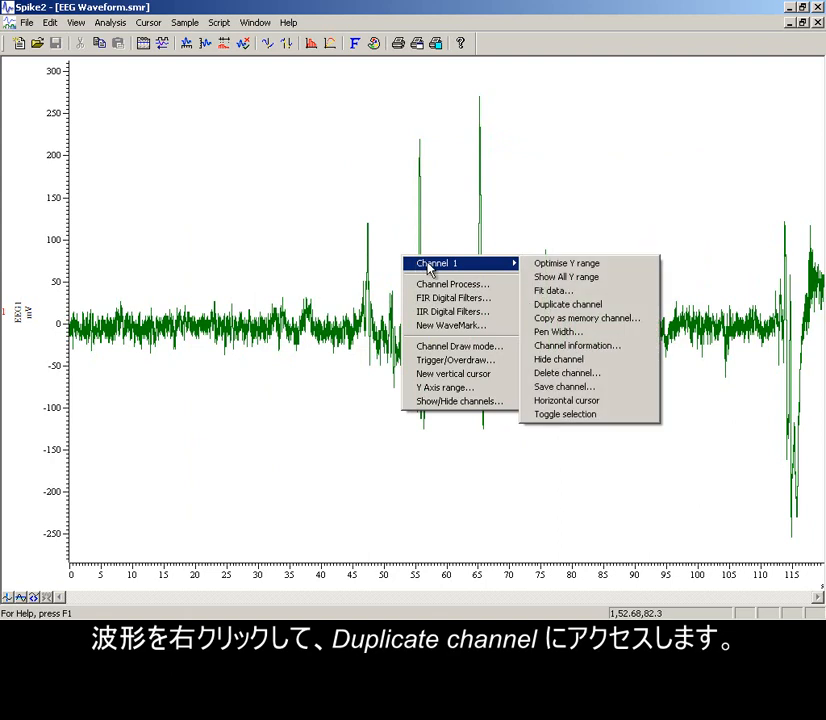
pyautogui.click(559, 305)
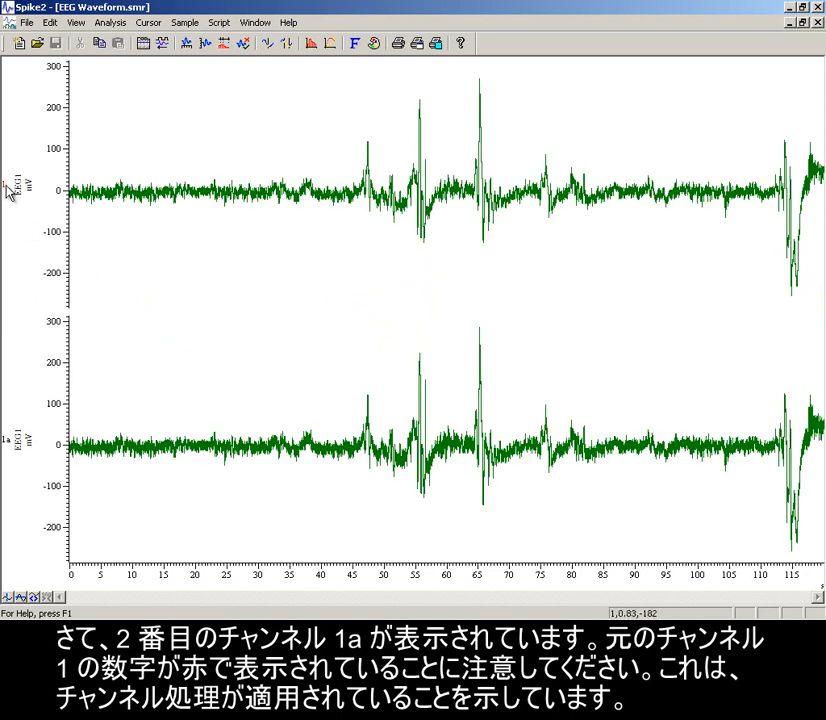
pyautogui.doubleClick(14, 441)
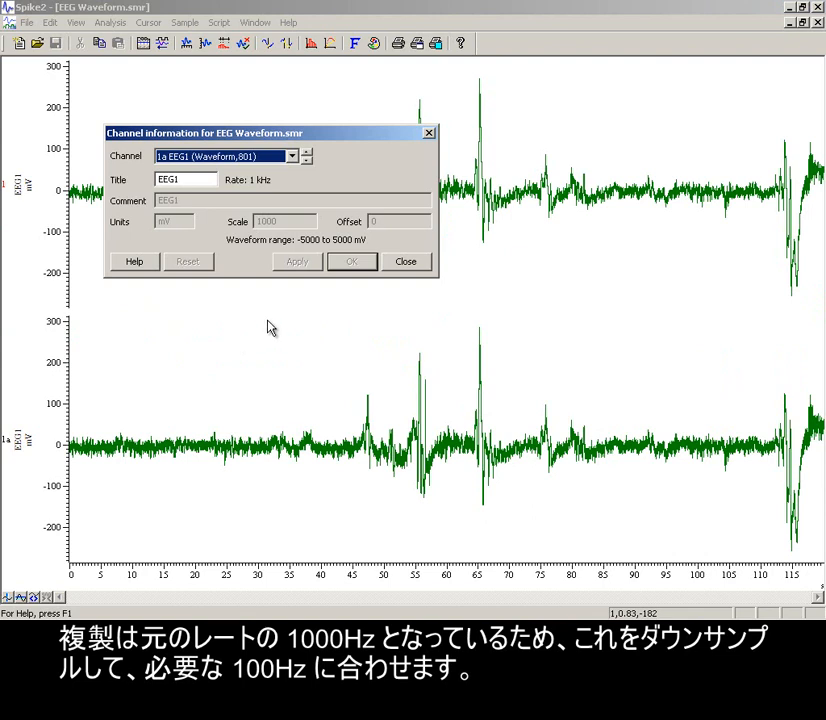
pyautogui.click(403, 263)
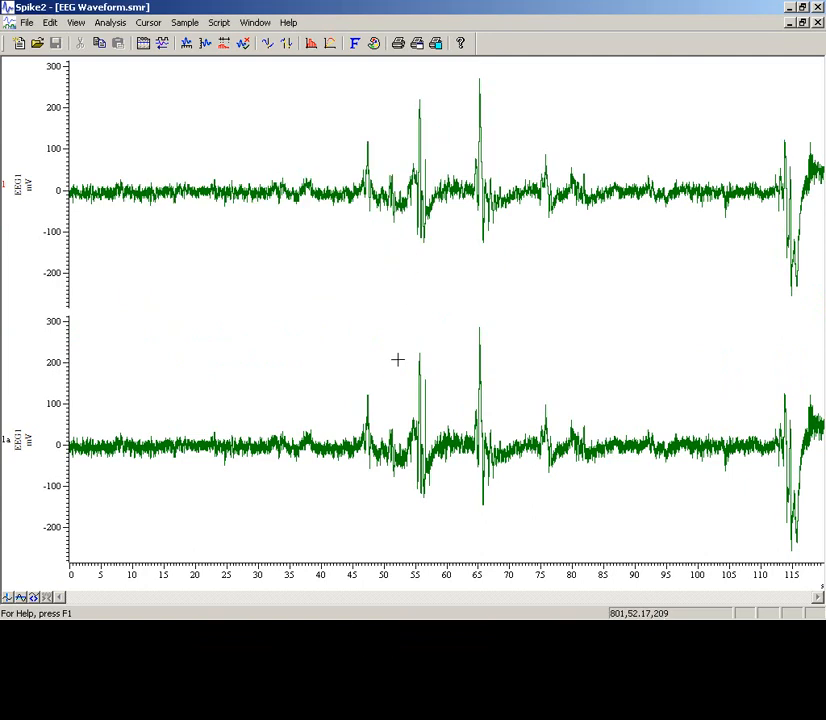
# Apply a Down sample process using one point in 10 to the duplicate channel 1a
pyautogui.rightClick(398, 397)
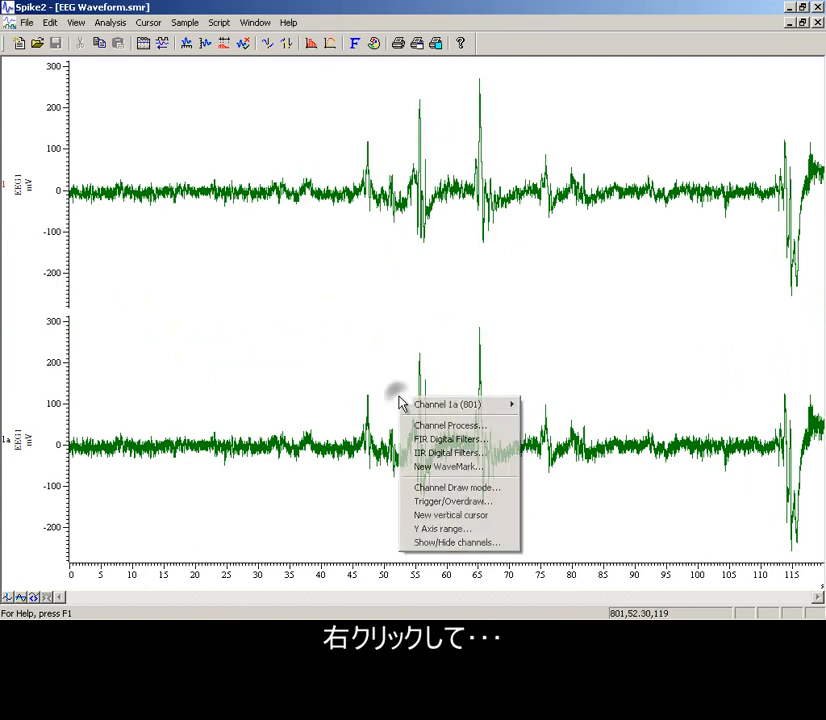
pyautogui.click(444, 426)
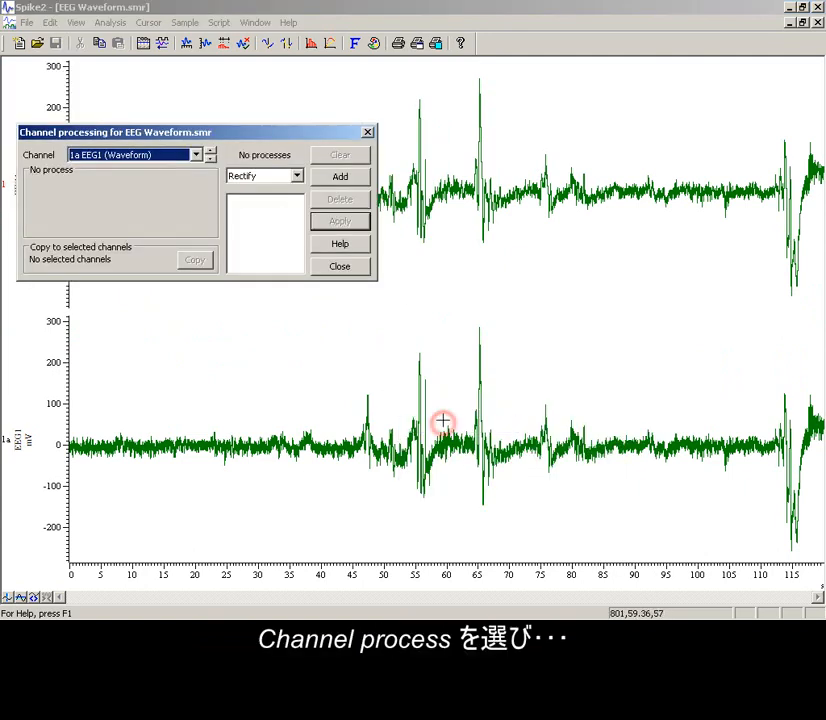
pyautogui.click(296, 177)
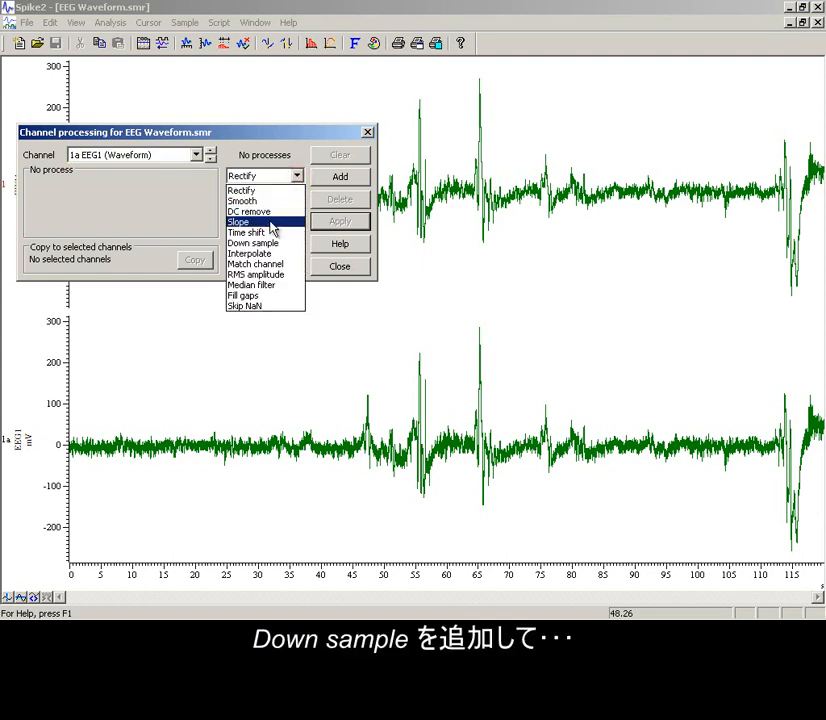
pyautogui.click(272, 243)
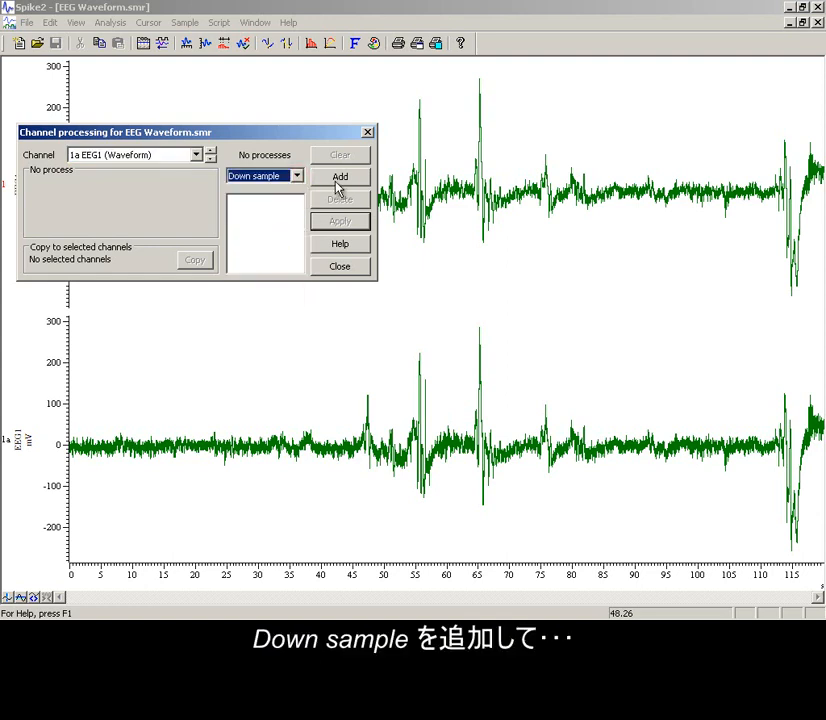
pyautogui.click(340, 177)
pyautogui.click(192, 186)
pyautogui.write('0')
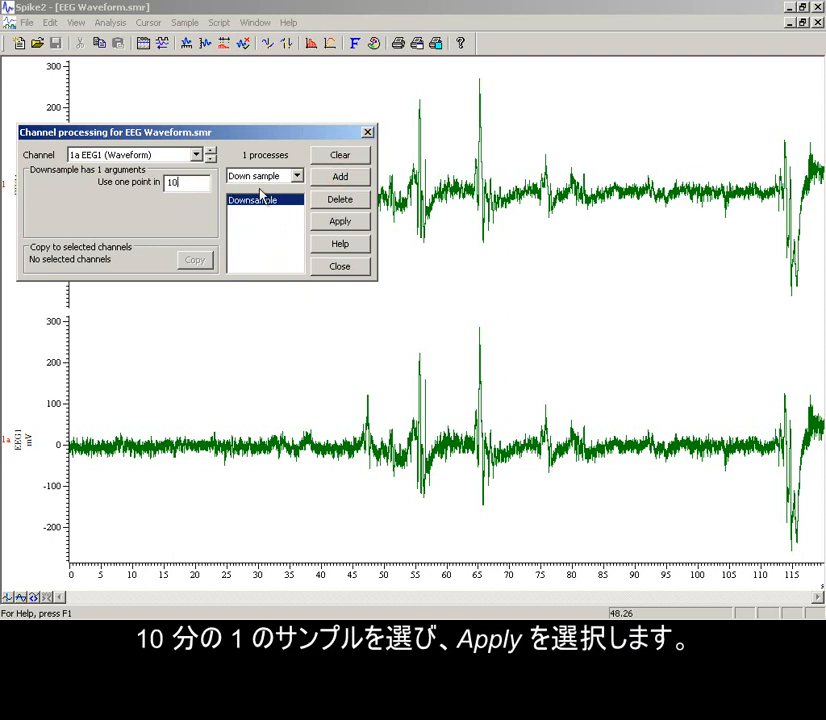
pyautogui.click(339, 221)
pyautogui.click(340, 266)
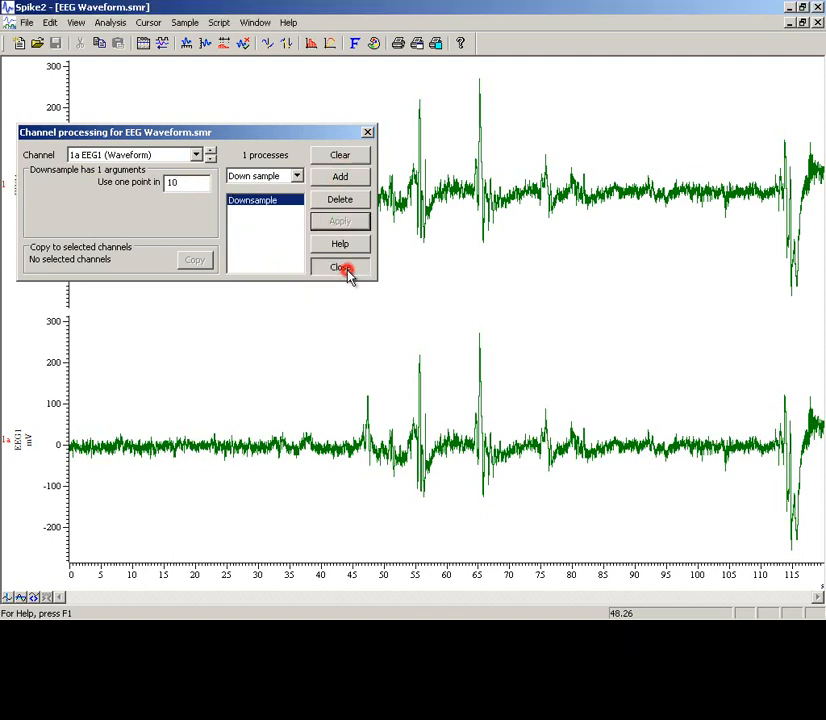
# Set the draw mode of channel 1a to Sonogram with the Hanning window and a block size of 256
pyautogui.rightClick(387, 407)
pyautogui.moveTo(411, 415)
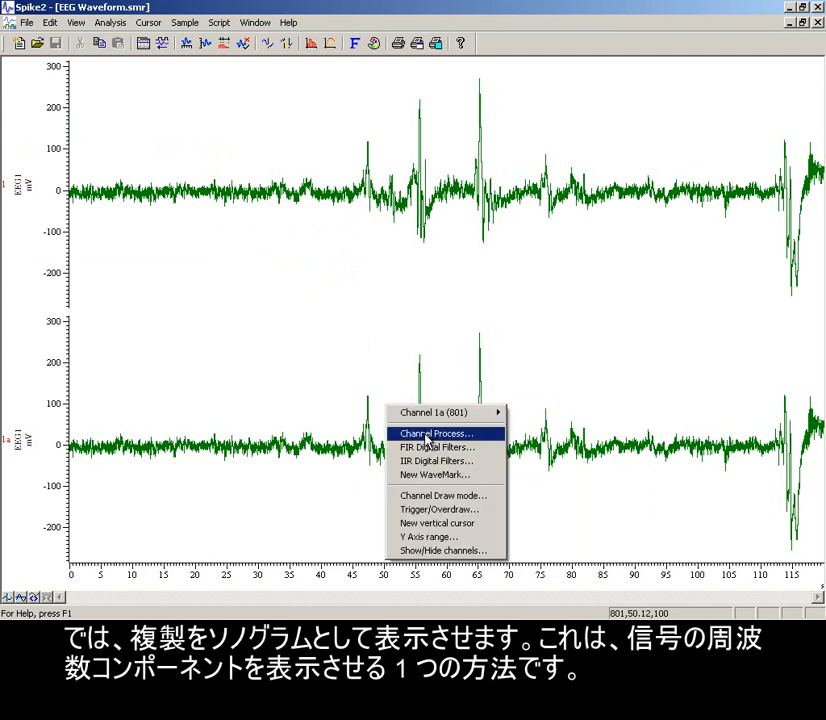
pyautogui.moveTo(472, 415)
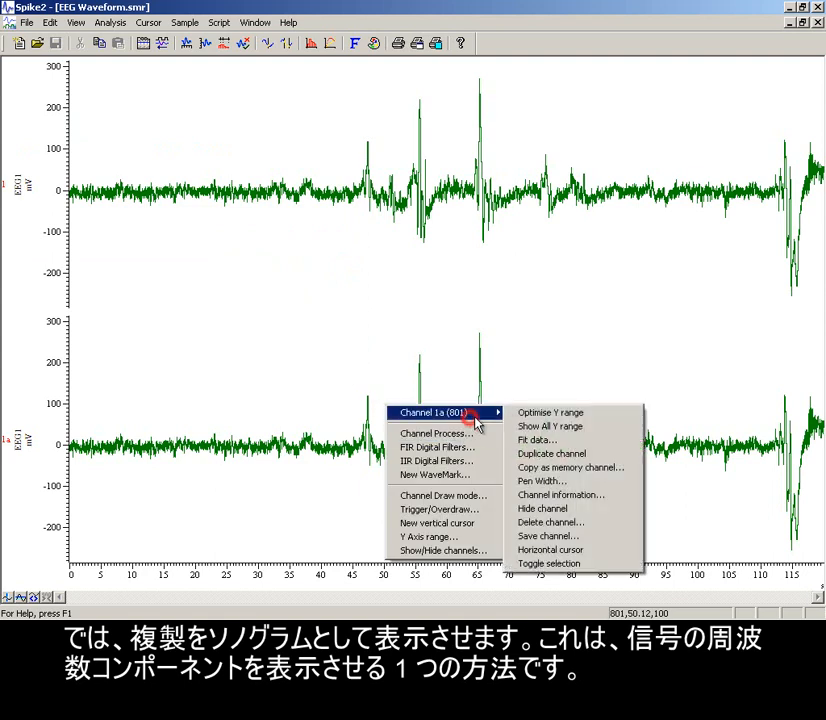
pyautogui.click(478, 497)
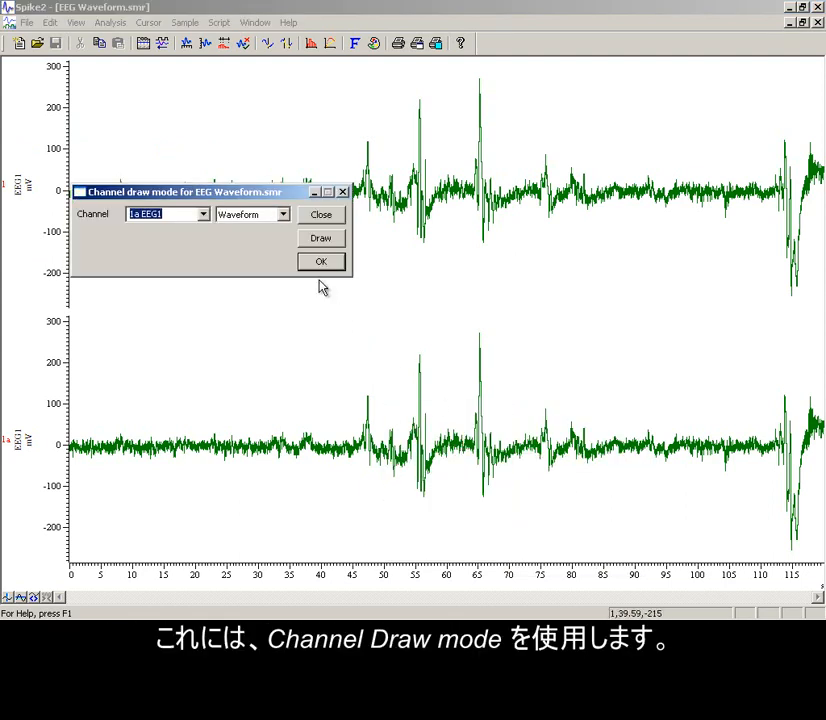
pyautogui.click(284, 214)
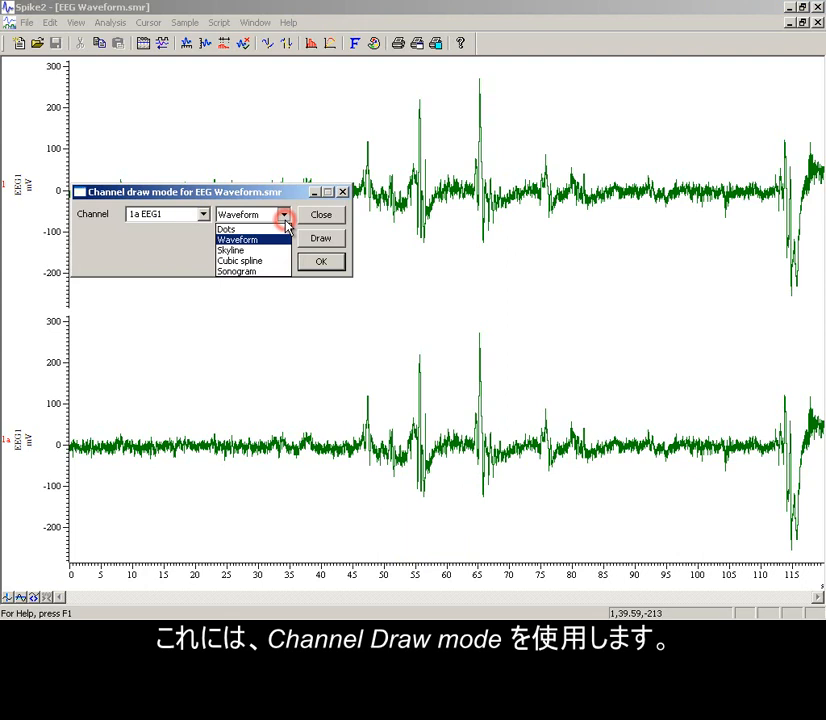
pyautogui.click(270, 271)
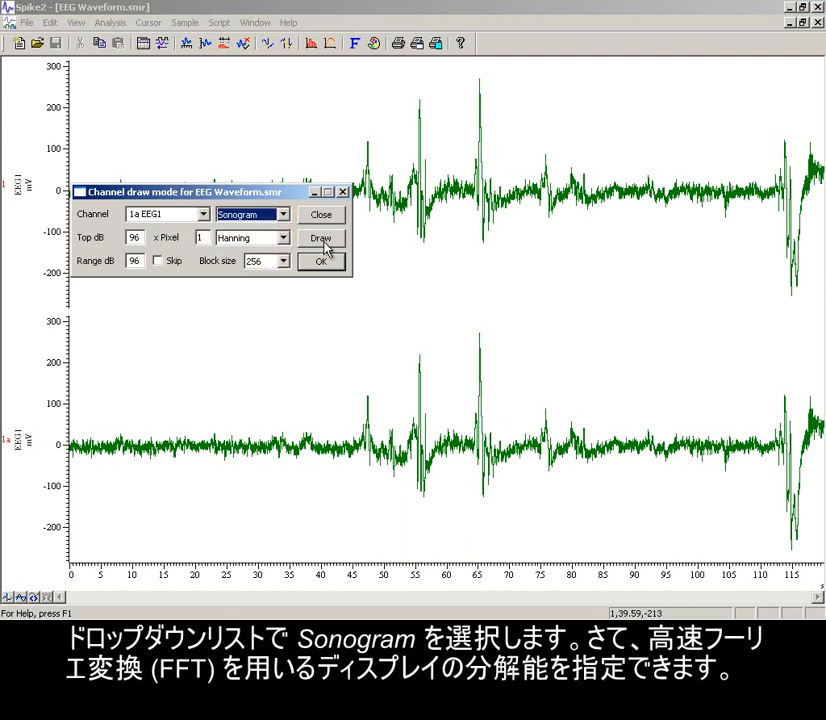
pyautogui.click(324, 241)
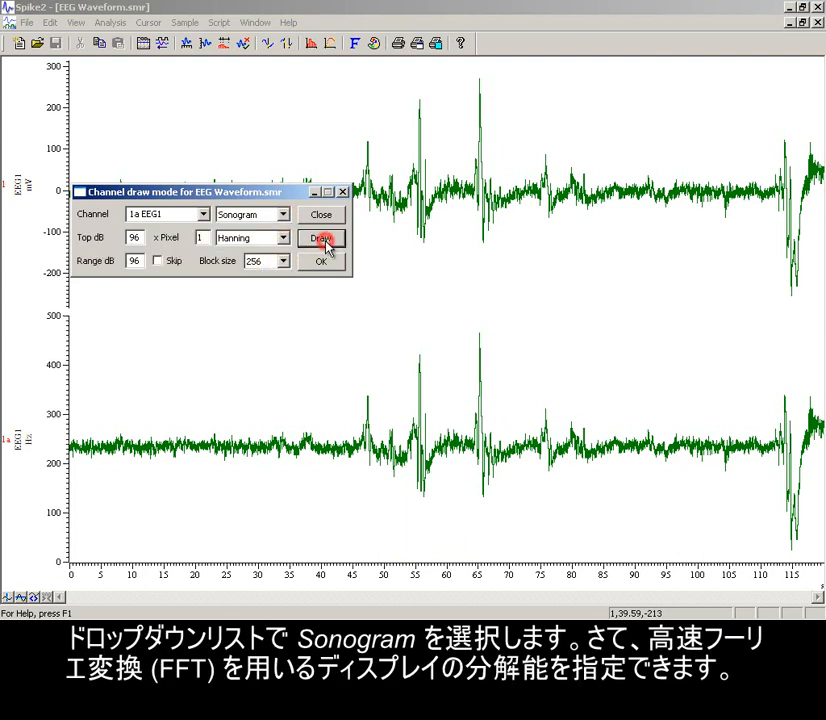
pyautogui.click(321, 263)
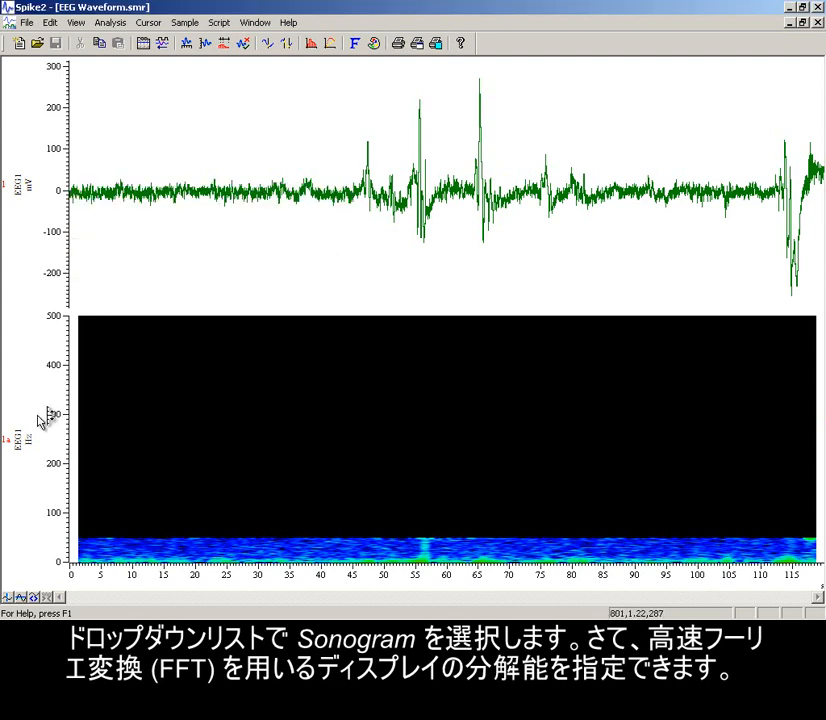
# Optimise the Y range of channel 1a's sonogram and zoom the time axis to about 45 to 70 seconds
pyautogui.doubleClick(62, 410)
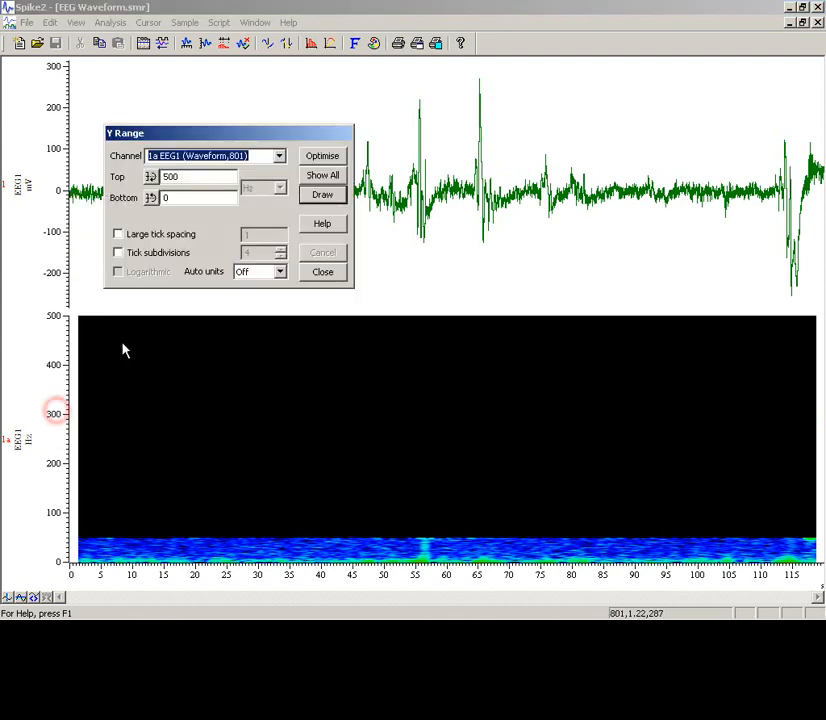
pyautogui.click(328, 159)
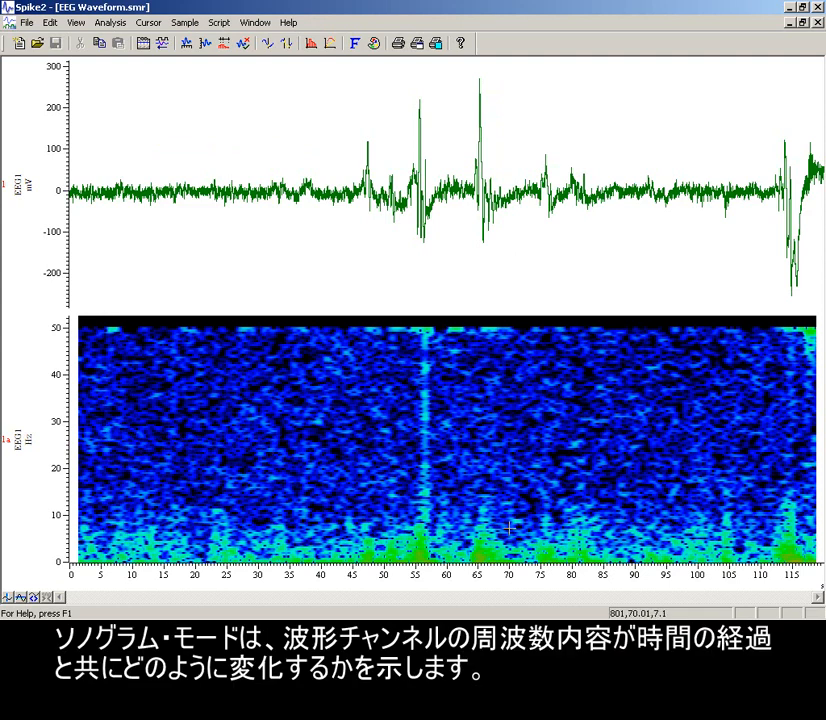
pyautogui.moveTo(356, 152); pyautogui.dragTo(506, 154)
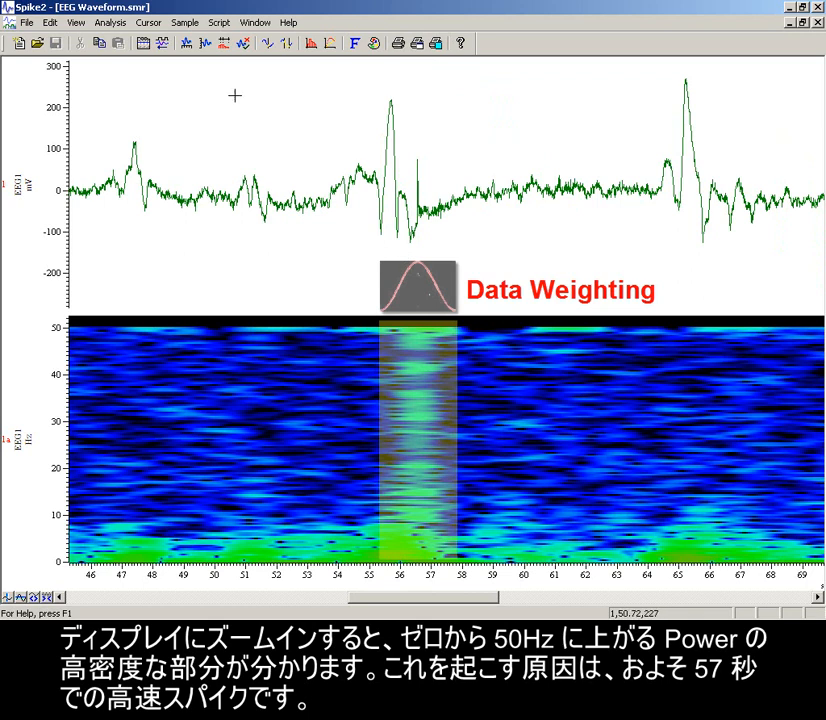
# Create a new virtual channel with manual settings and a sample interval of 1/4 s
pyautogui.click(108, 24)
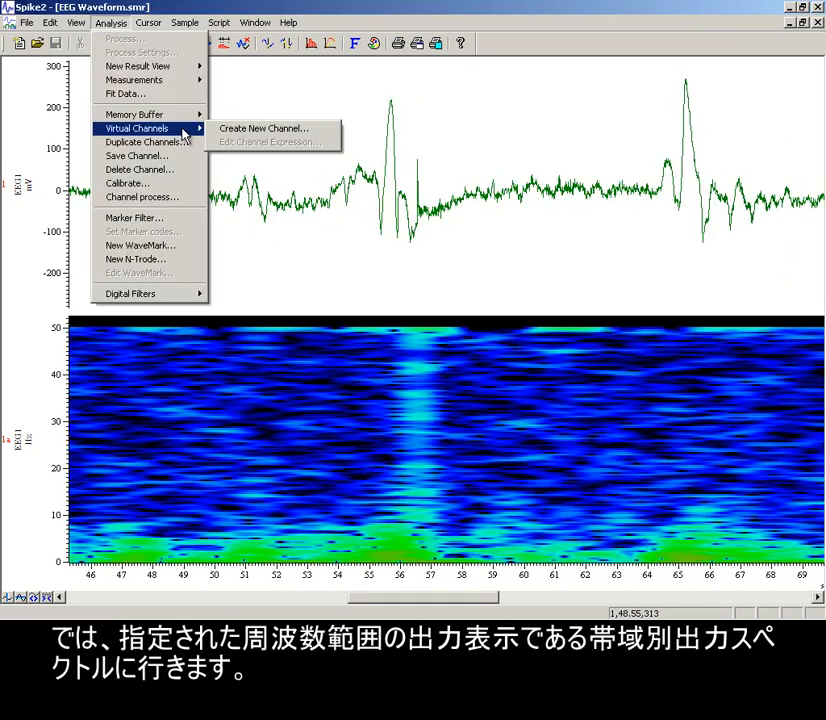
pyautogui.click(229, 127)
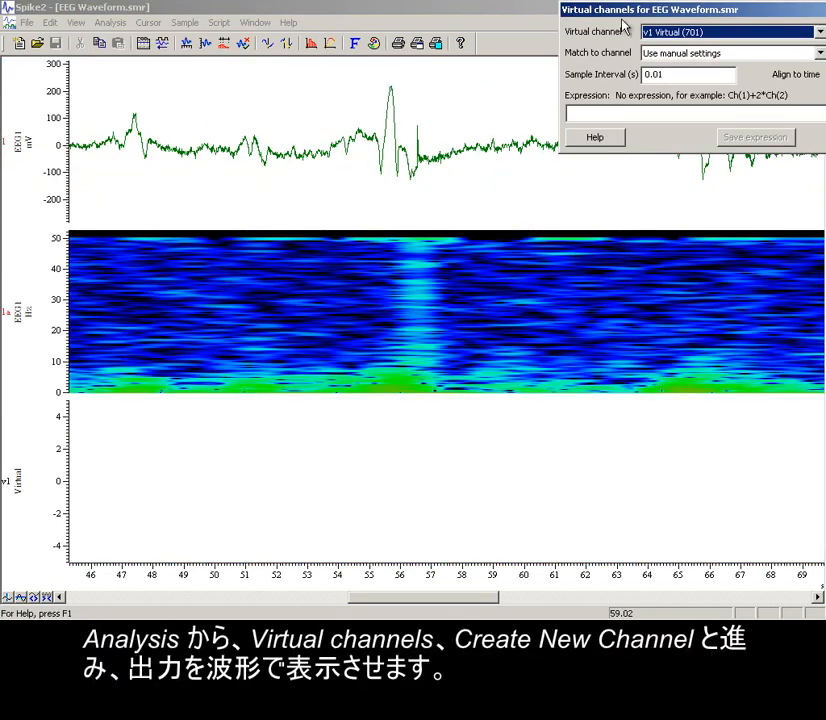
pyautogui.moveTo(653, 12); pyautogui.dragTo(489, 179)
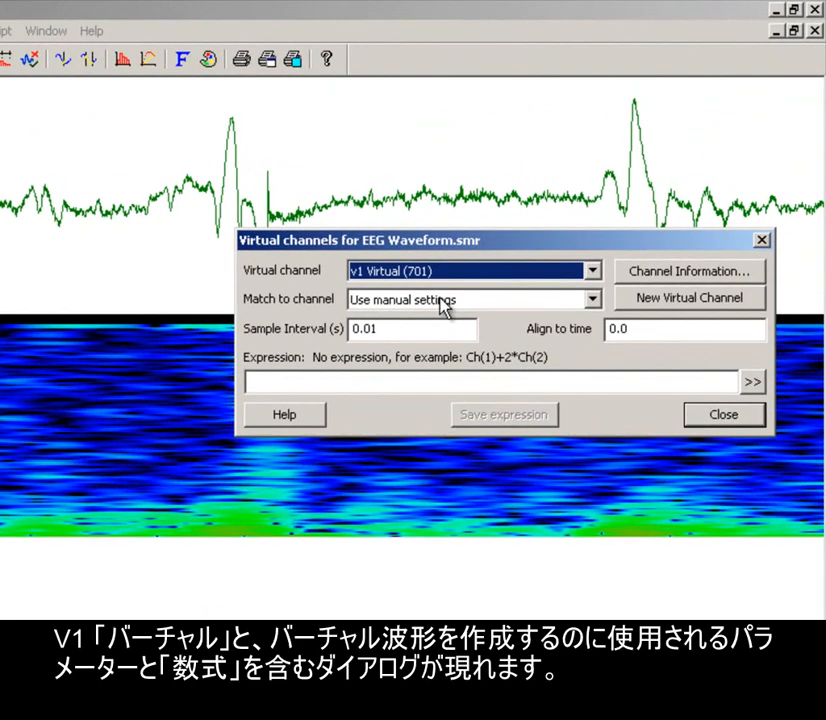
pyautogui.click(544, 219)
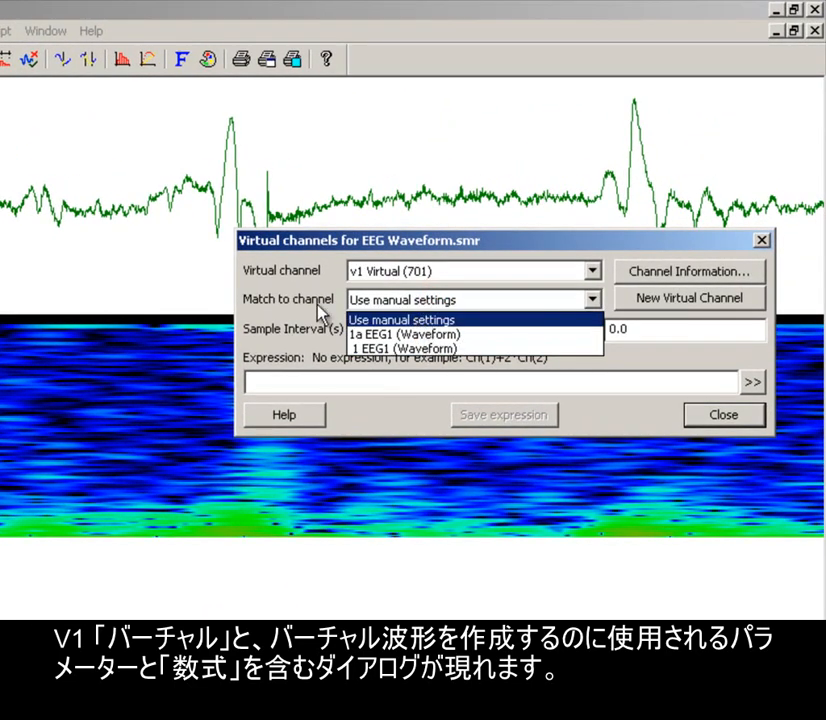
pyautogui.click(355, 319)
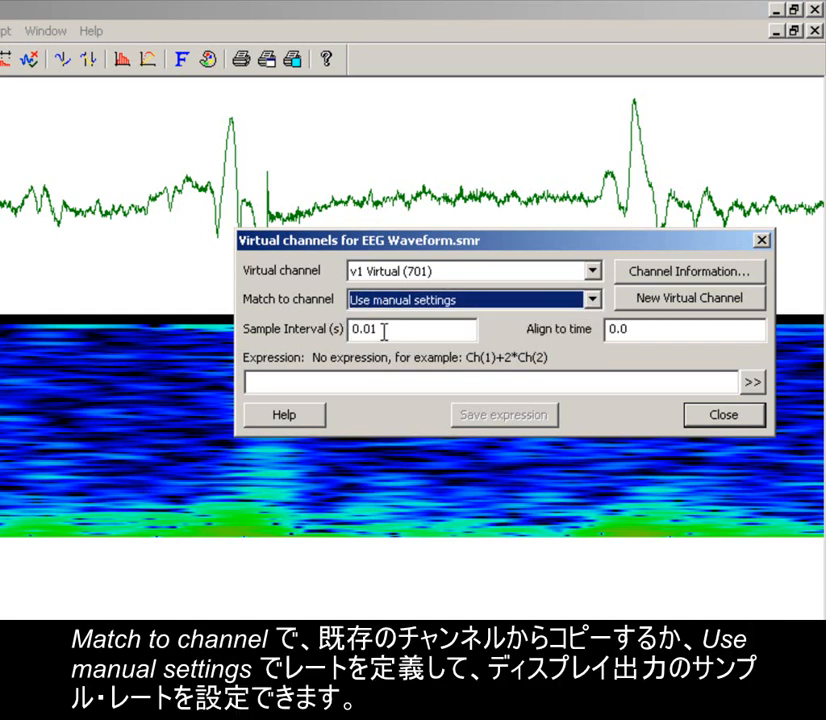
pyautogui.doubleClick(385, 330)
pyautogui.write('1/4')
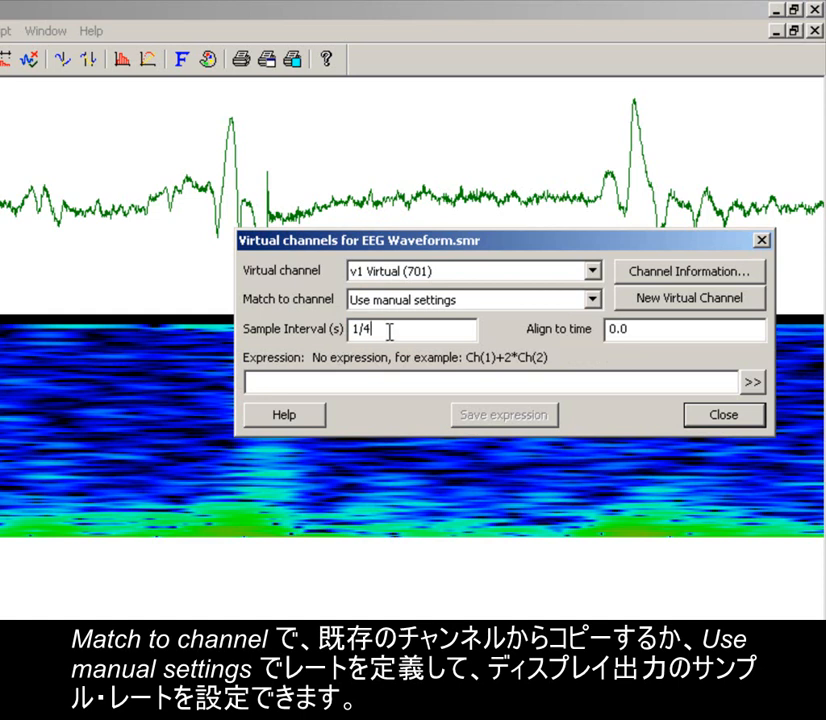
# Start a Power in band spectral expression for the virtual channel, with channel 1 EEG1 as the input waveform
pyautogui.click(366, 380)
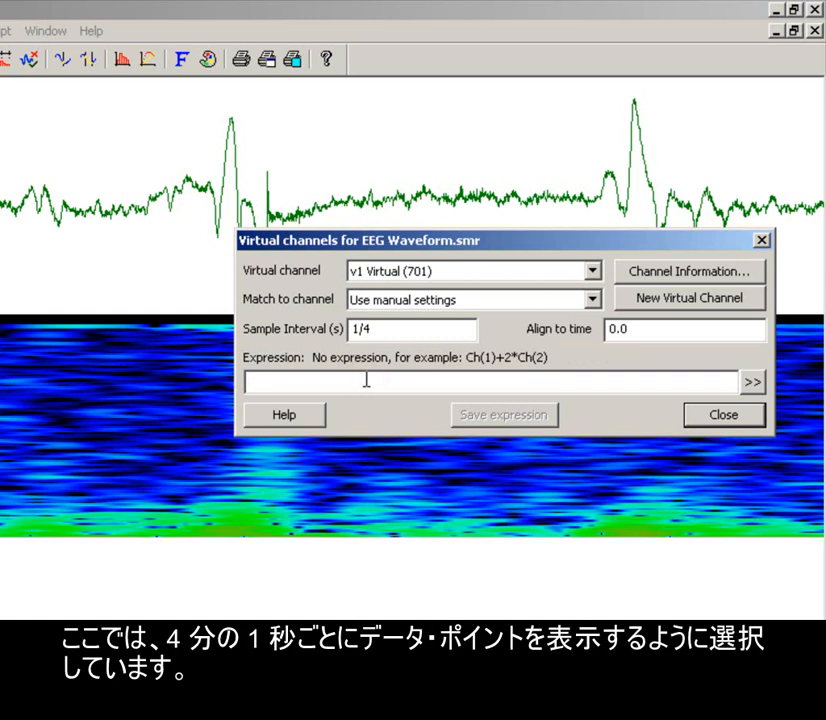
pyautogui.click(752, 384)
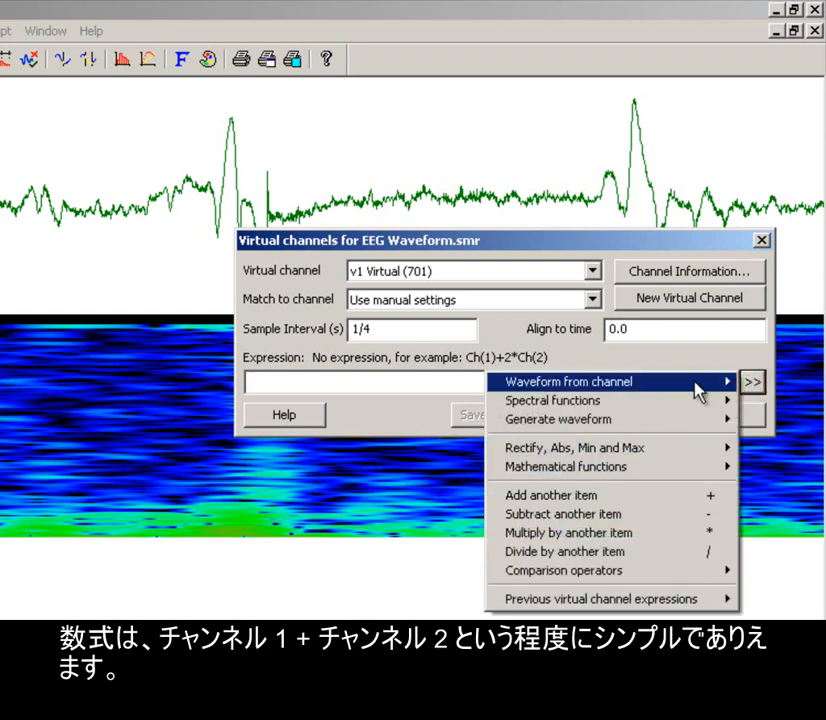
pyautogui.moveTo(652, 405)
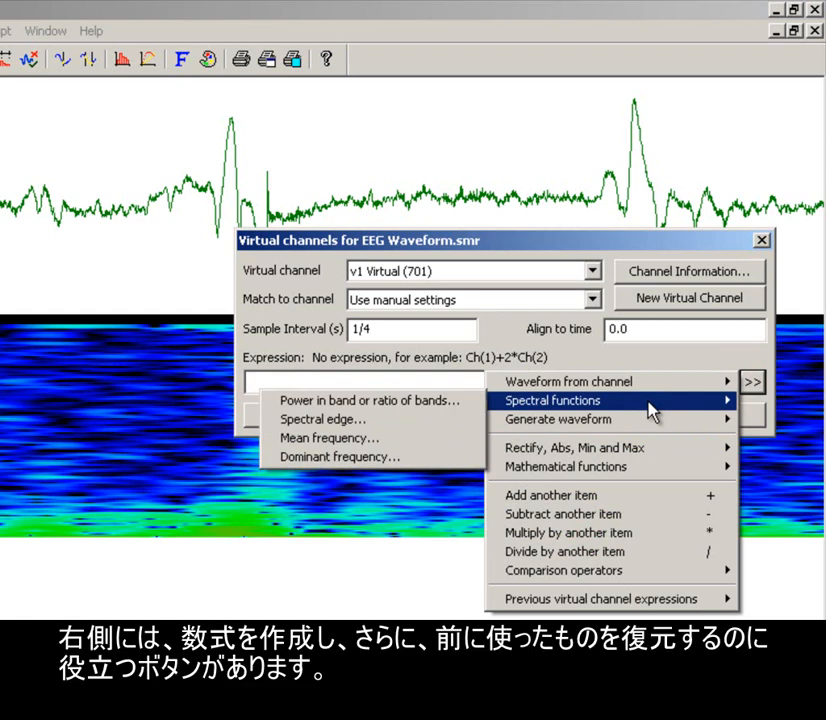
pyautogui.click(459, 404)
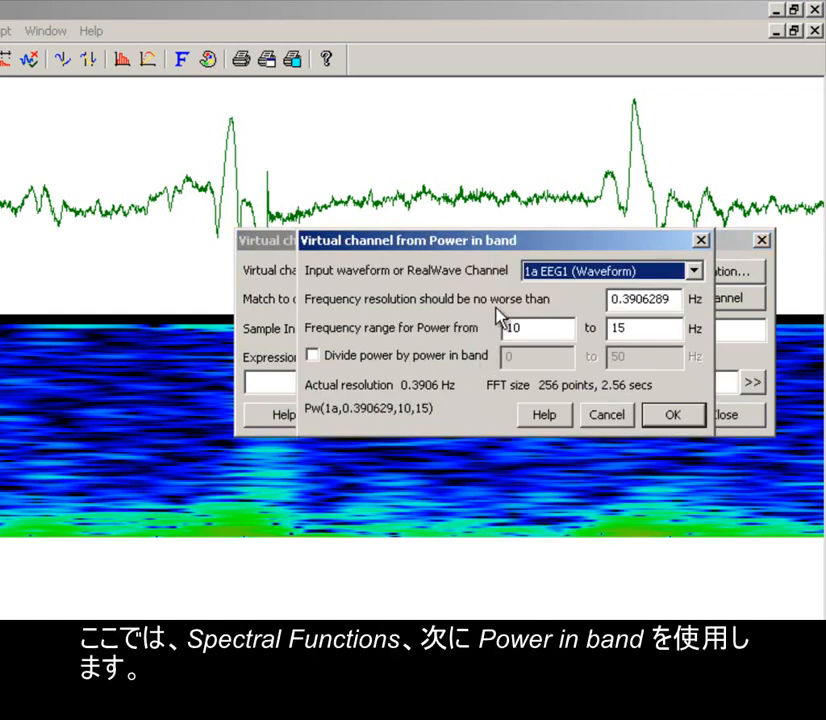
pyautogui.click(560, 272)
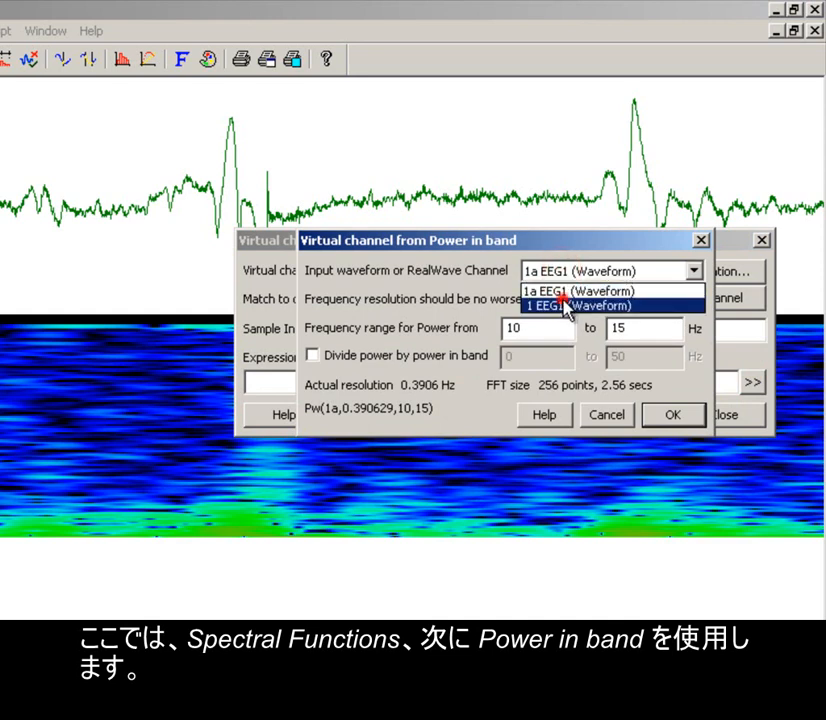
pyautogui.click(562, 306)
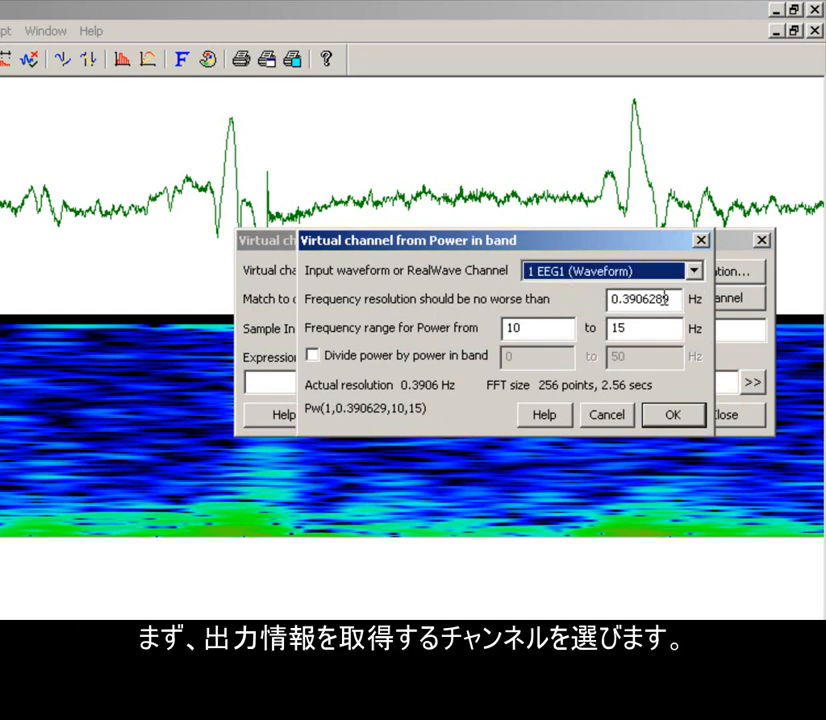
# Set the power frequency range from 0 to 8 Hz without dividing by another band, and accept the expression
pyautogui.moveTo(671, 298); pyautogui.dragTo(507, 333)
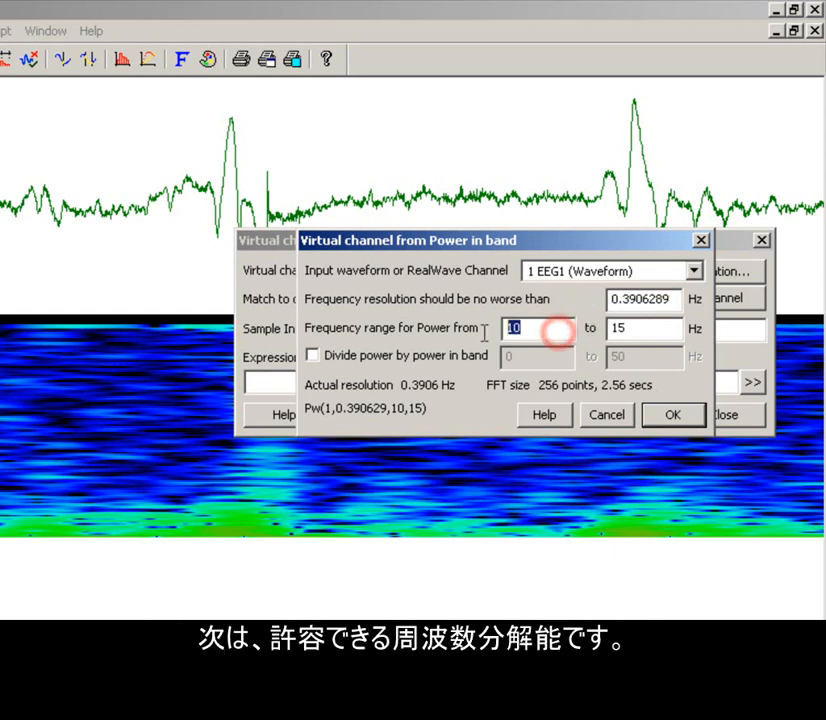
pyautogui.write('0')
pyautogui.doubleClick(641, 330)
pyautogui.write('8')
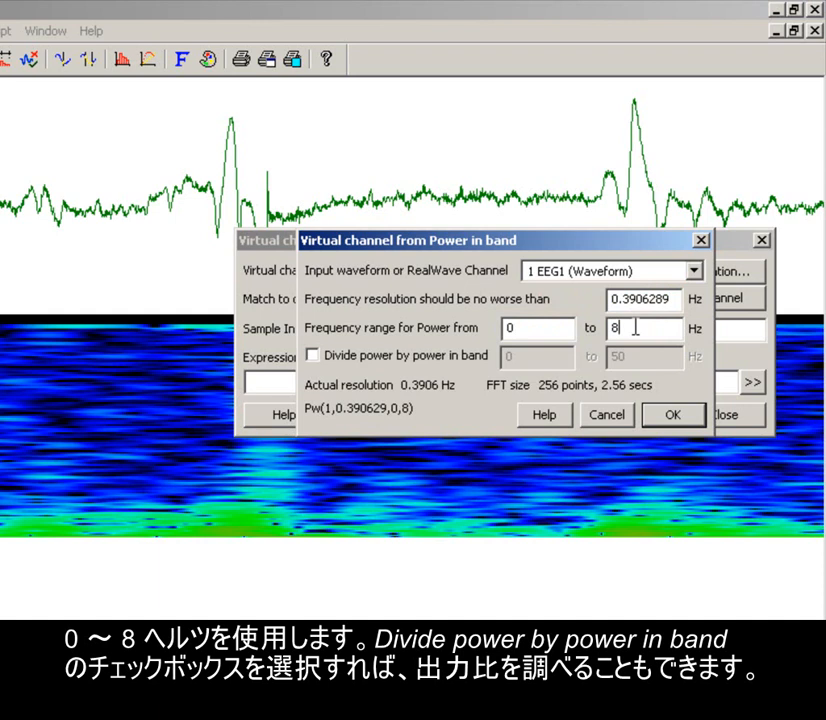
pyautogui.click(313, 356)
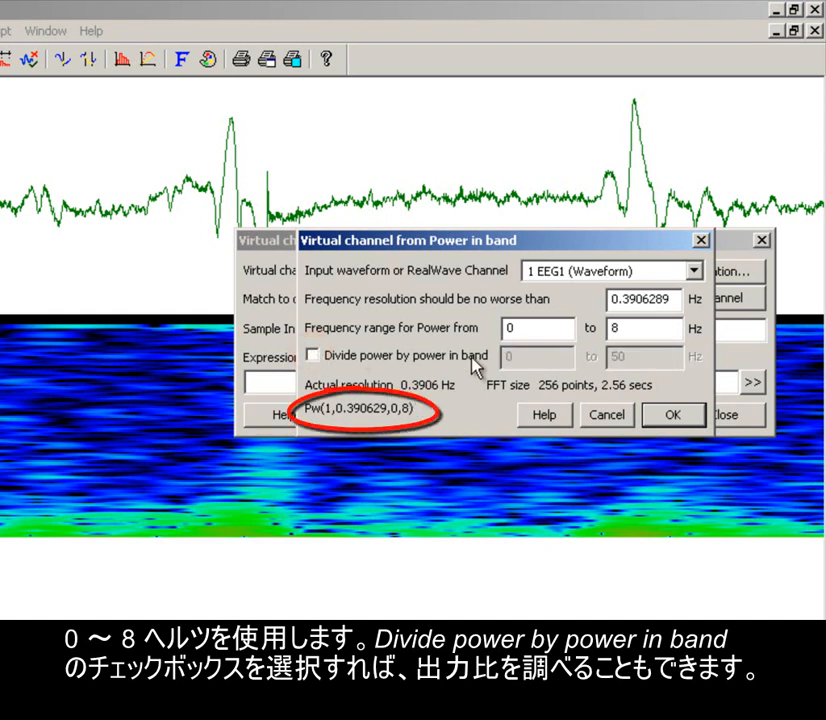
pyautogui.click(667, 418)
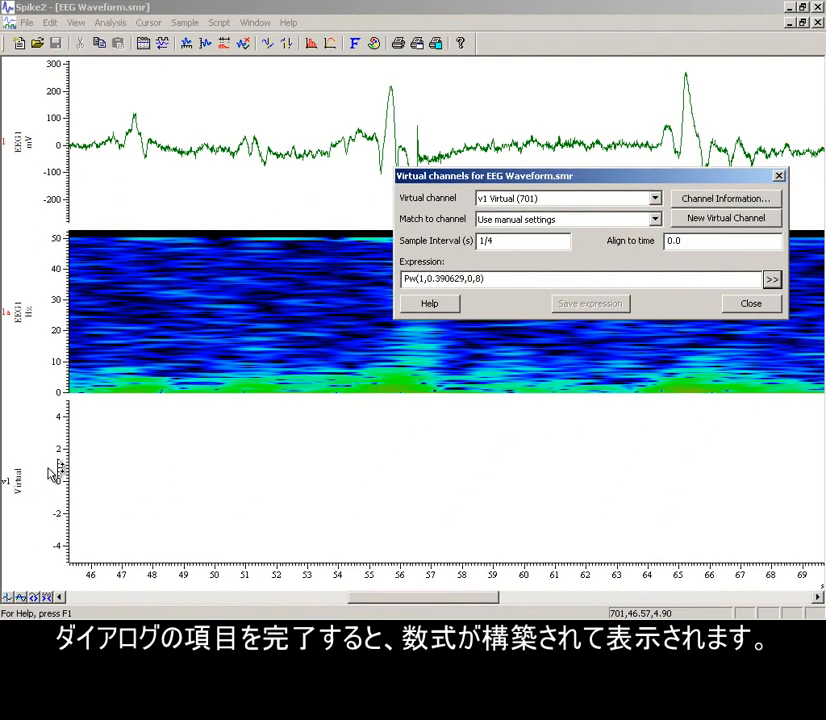
# Optimise the Y range of virtual channel v1 and widen the time axis to about 32 to 83 seconds
pyautogui.doubleClick(62, 448)
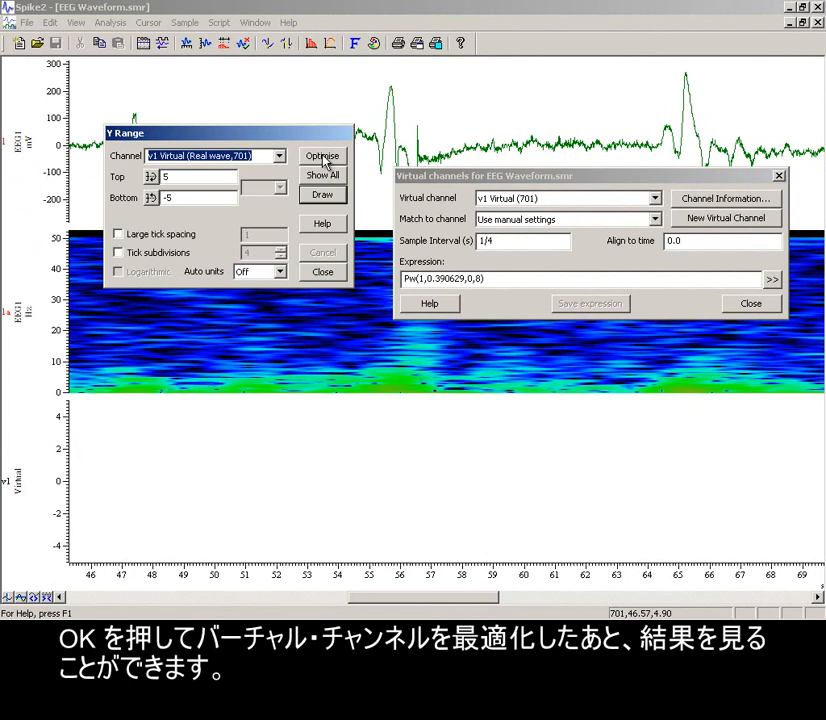
pyautogui.click(322, 156)
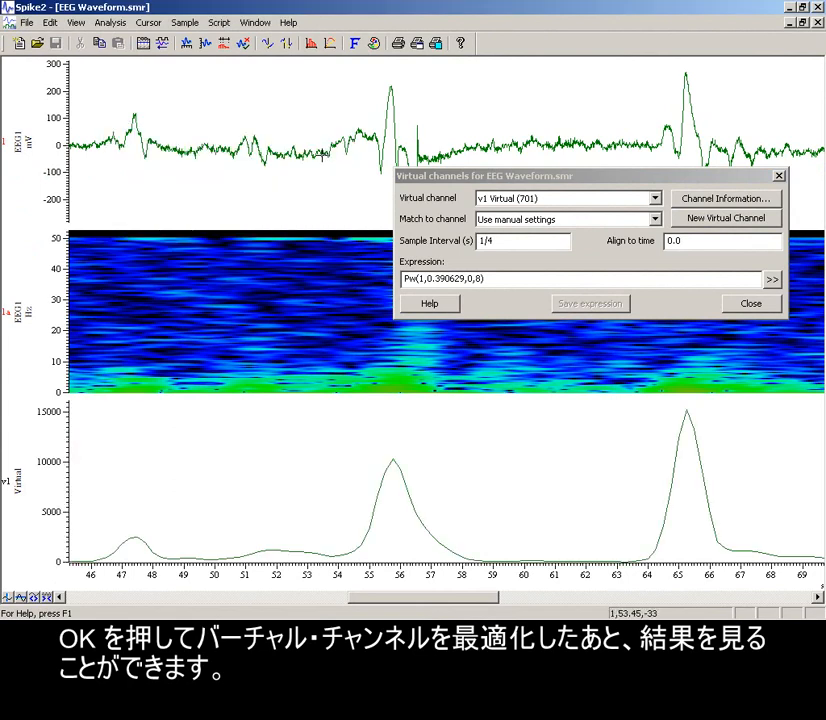
pyautogui.click(749, 305)
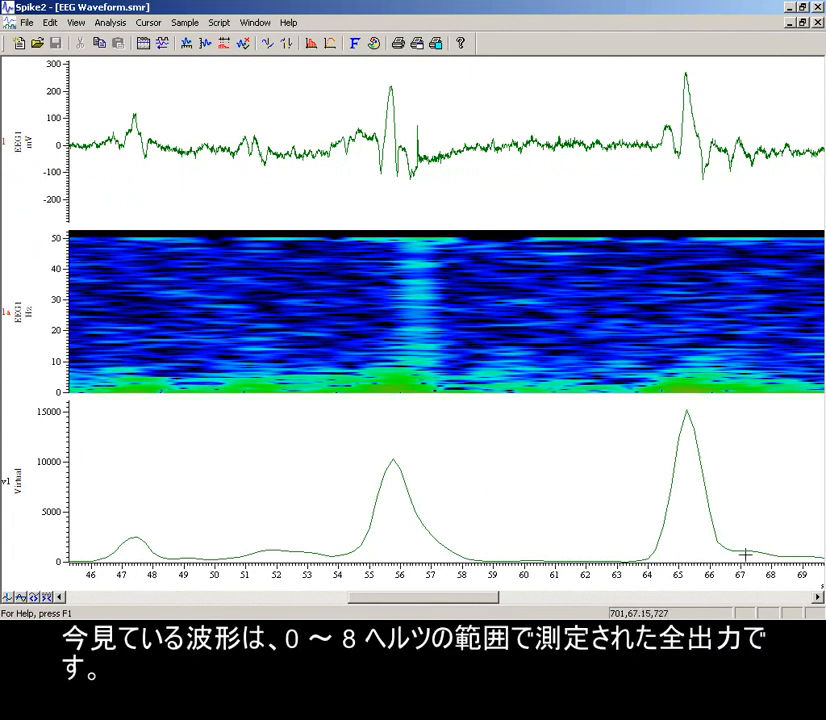
pyautogui.moveTo(767, 580)
pyautogui.mouseDown()
pyautogui.moveTo(598, 598)
pyautogui.moveTo(601, 588)
pyautogui.mouseUp()
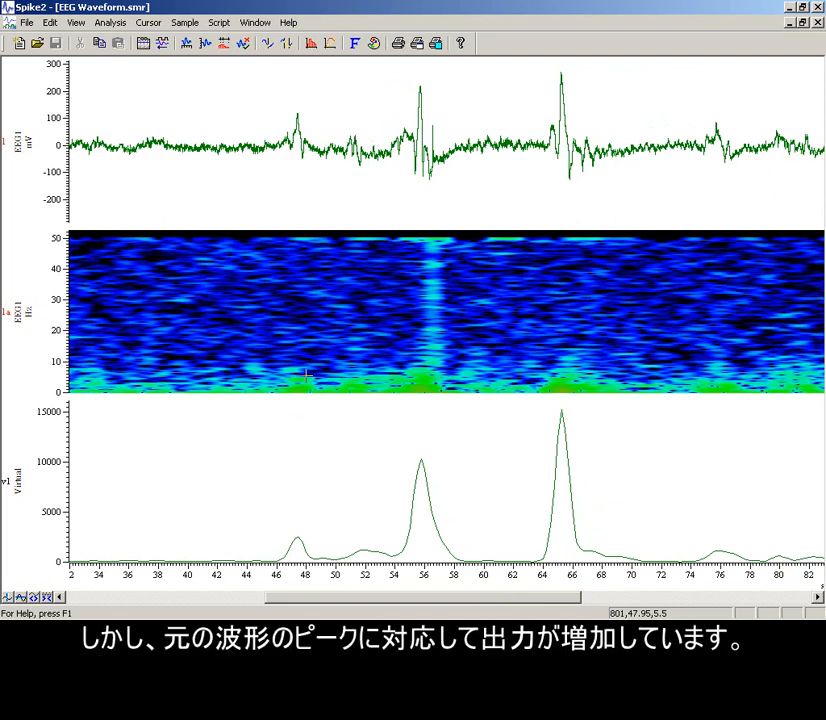
# Run the FFT script and move its Start and End cursors around the peak near 65 seconds
pyautogui.rightClick(512, 50)
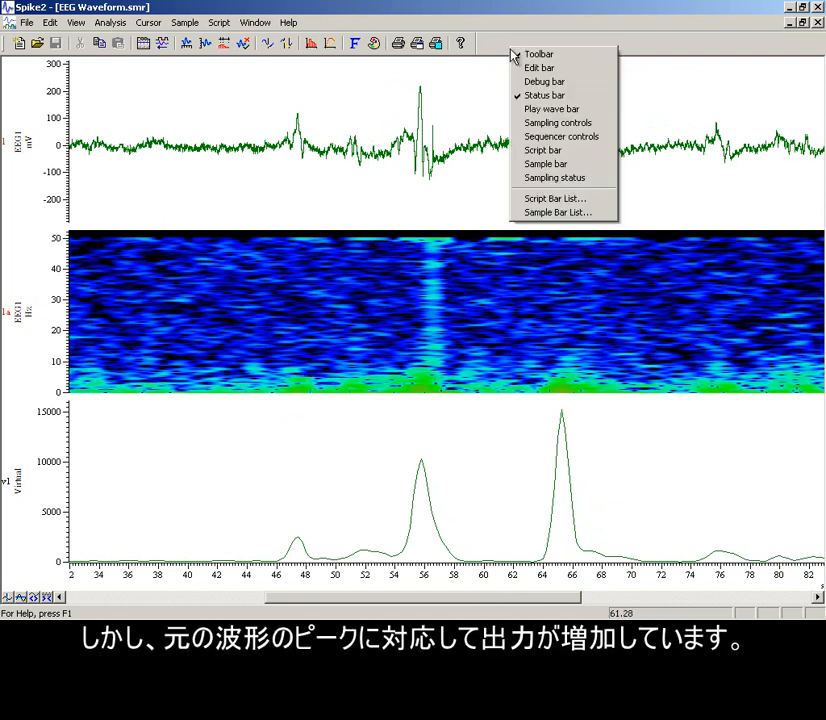
pyautogui.click(530, 151)
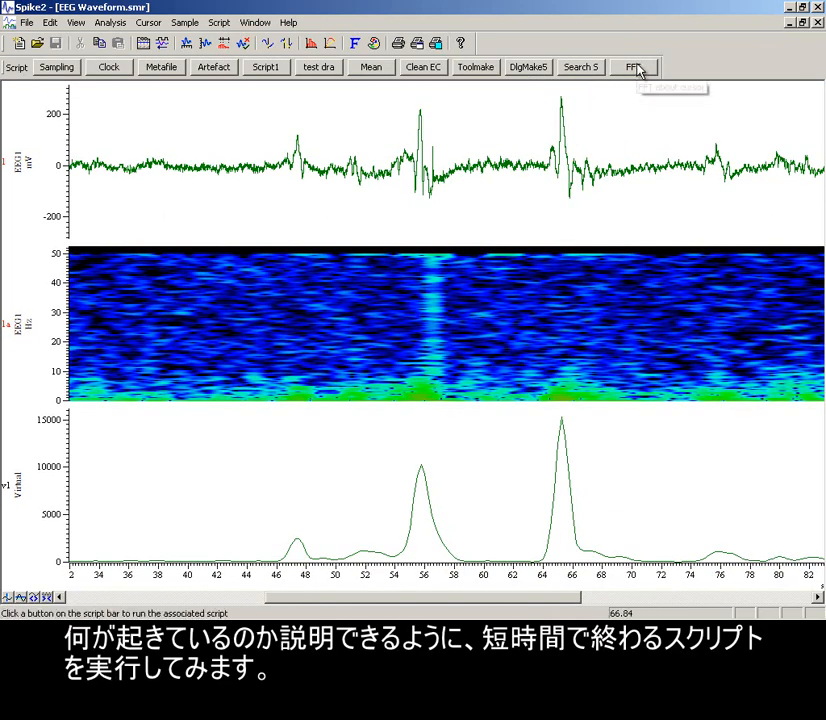
pyautogui.click(634, 67)
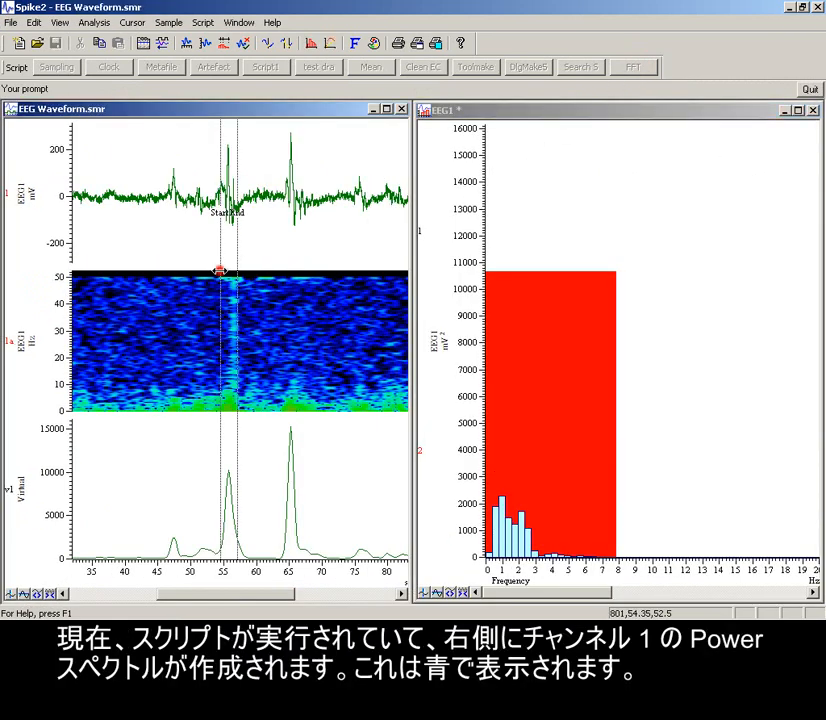
pyautogui.moveTo(221, 271); pyautogui.dragTo(281, 322)
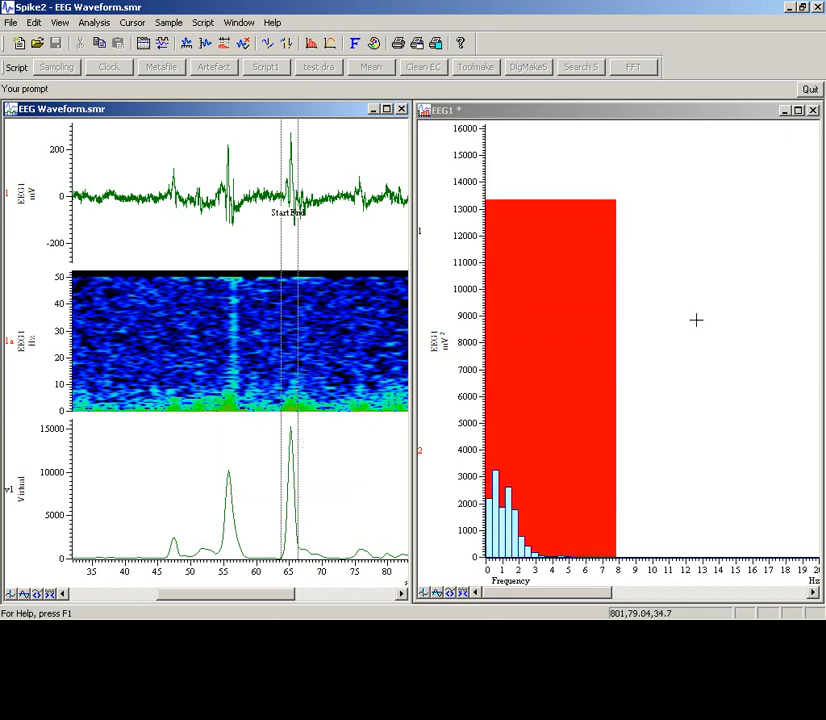
# Give the power spectrum a logarithmic Y axis and examine the histogram bins around the 8 Hz boundary
pyautogui.moveTo(587, 451); pyautogui.dragTo(659, 450)
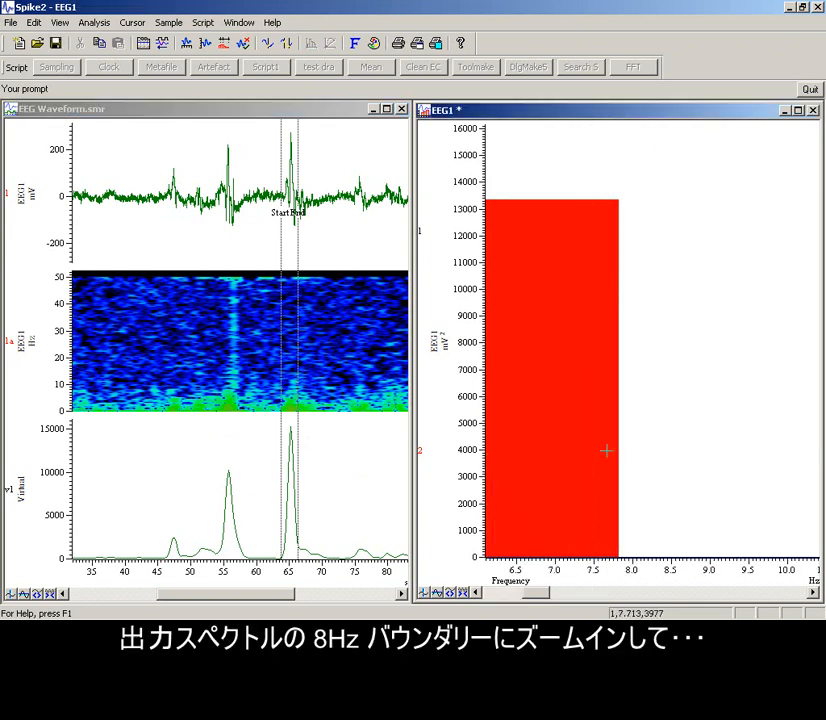
pyautogui.doubleClick(466, 447)
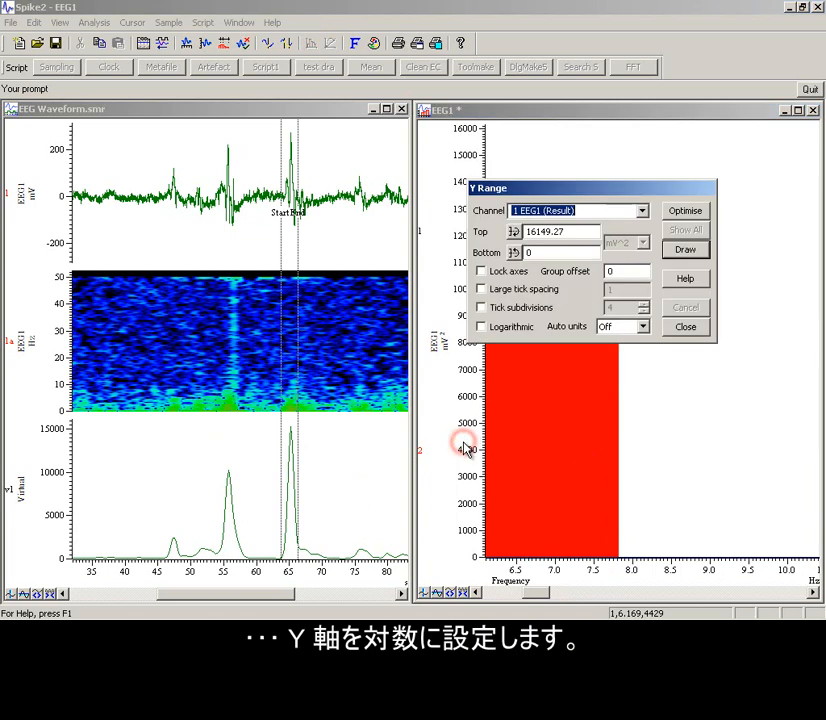
pyautogui.click(489, 332)
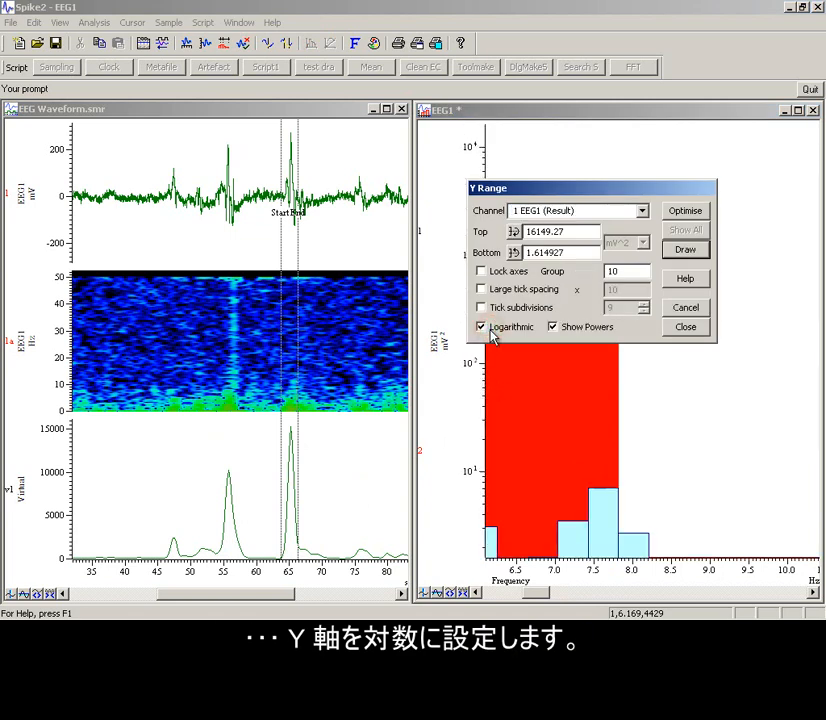
pyautogui.click(686, 330)
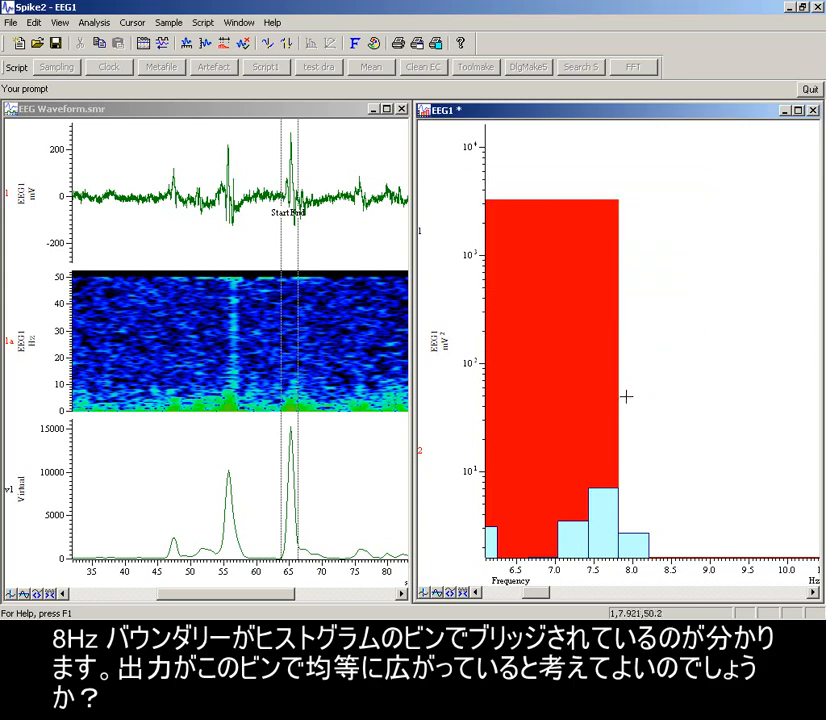
pyautogui.click(631, 510)
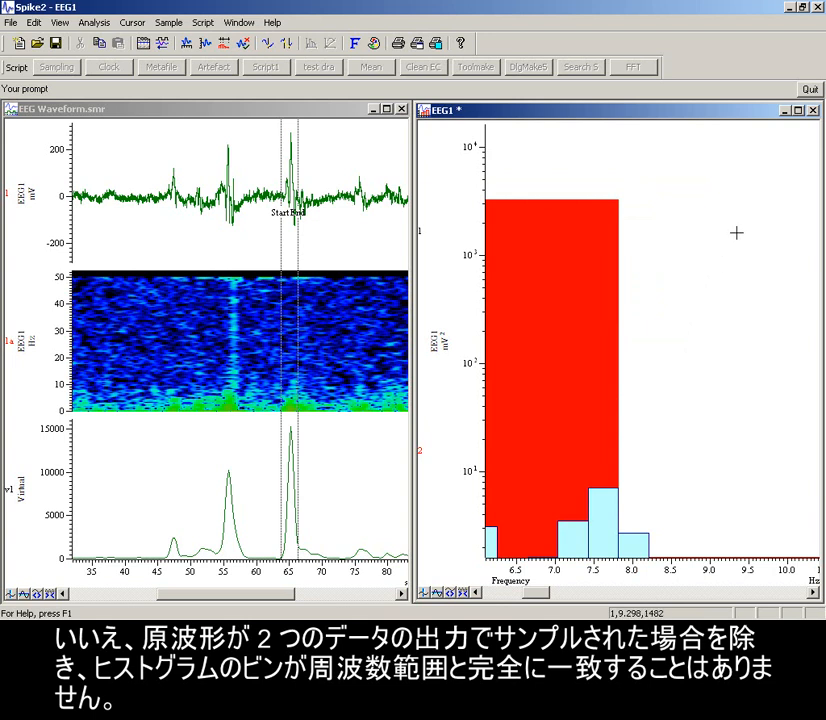
# Quit the script and close its power spectrum, and move the waveform's Start cursor to about 40 seconds and End cursor to about 78.5 seconds
pyautogui.click(815, 90)
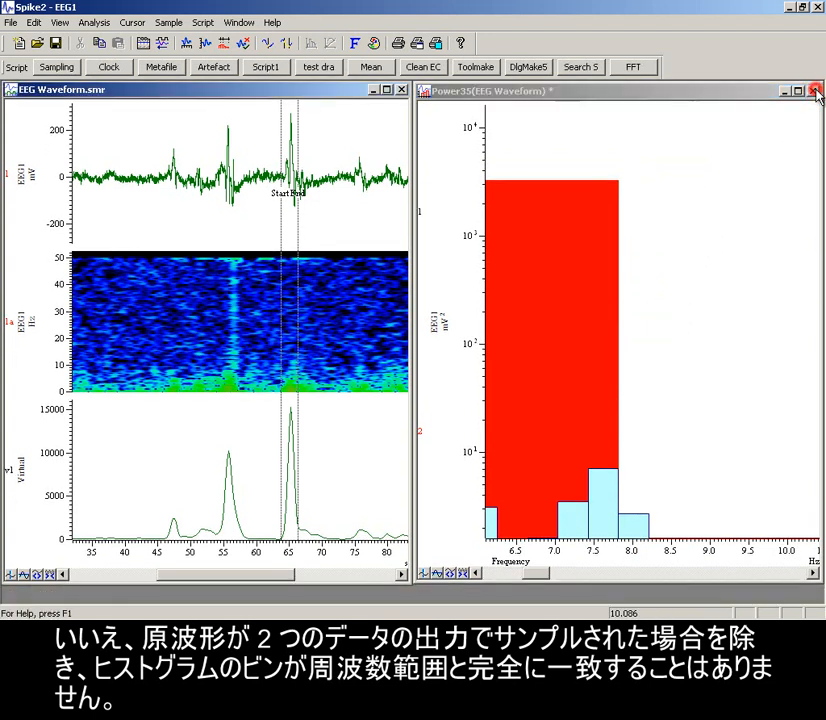
pyautogui.click(814, 91)
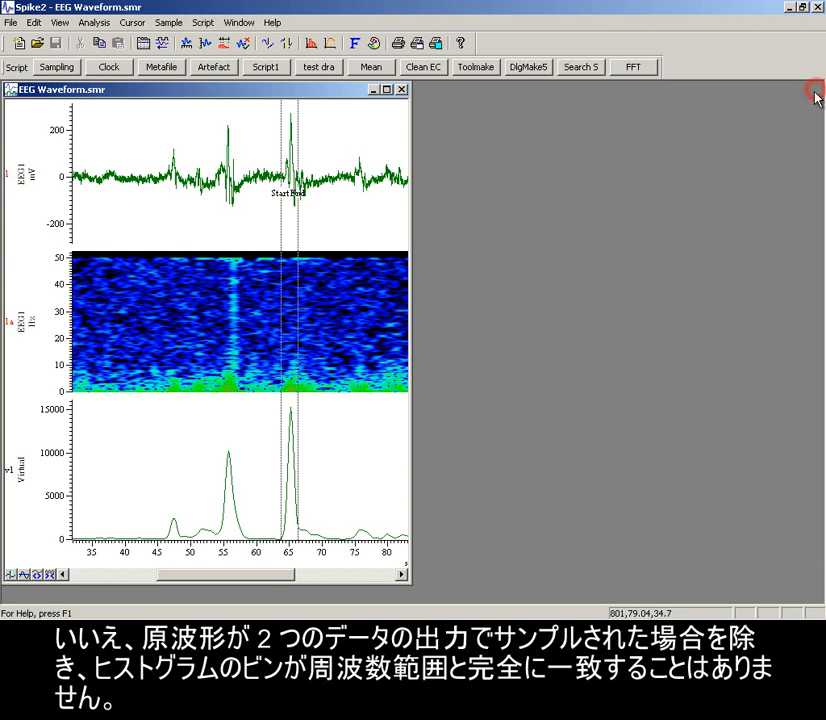
pyautogui.click(387, 91)
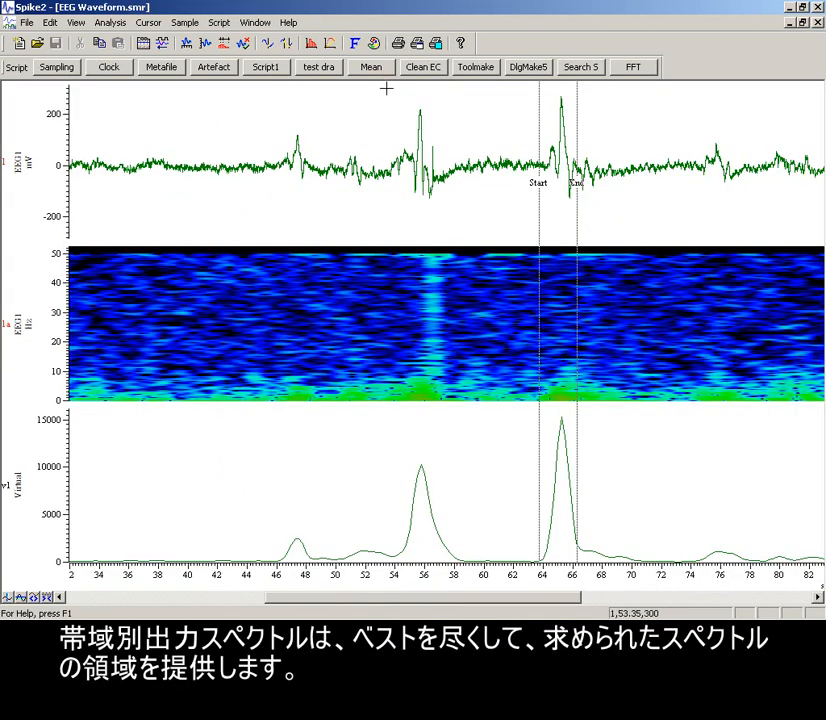
pyautogui.moveTo(538, 219); pyautogui.dragTo(189, 242)
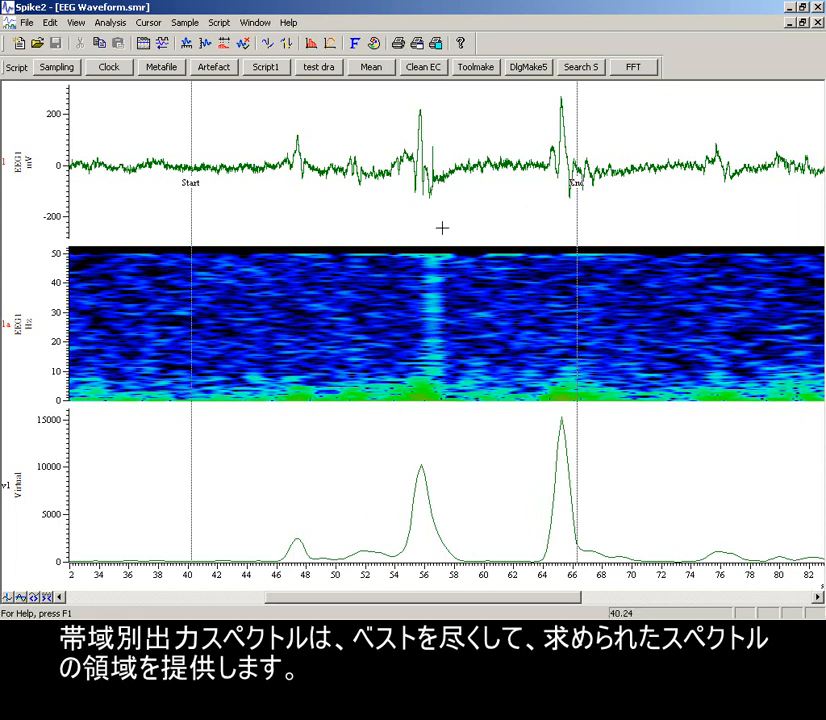
pyautogui.moveTo(578, 217); pyautogui.dragTo(758, 214)
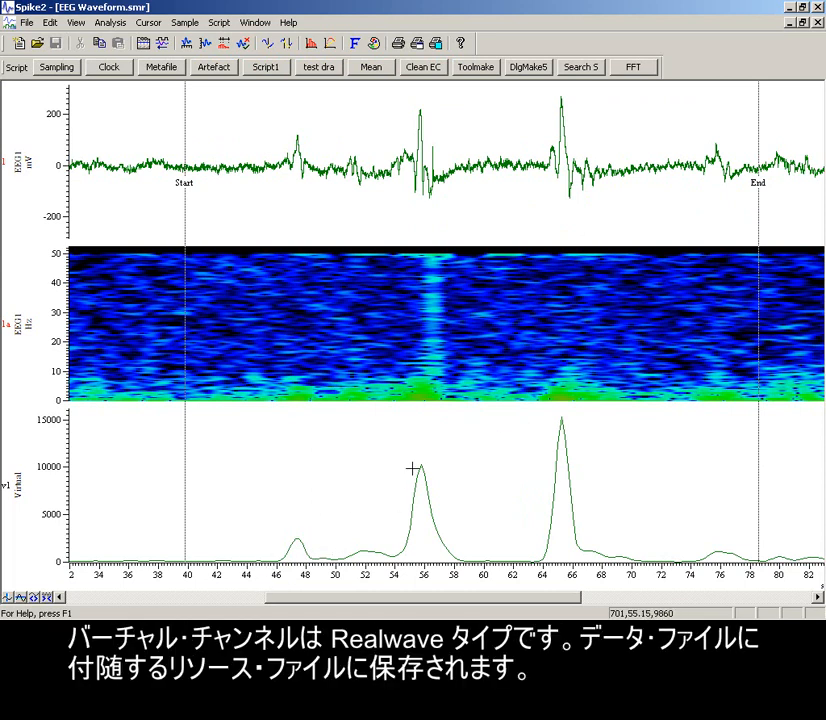
# Create a new memory buffer of type Event- and open its data import settings
pyautogui.click(110, 27)
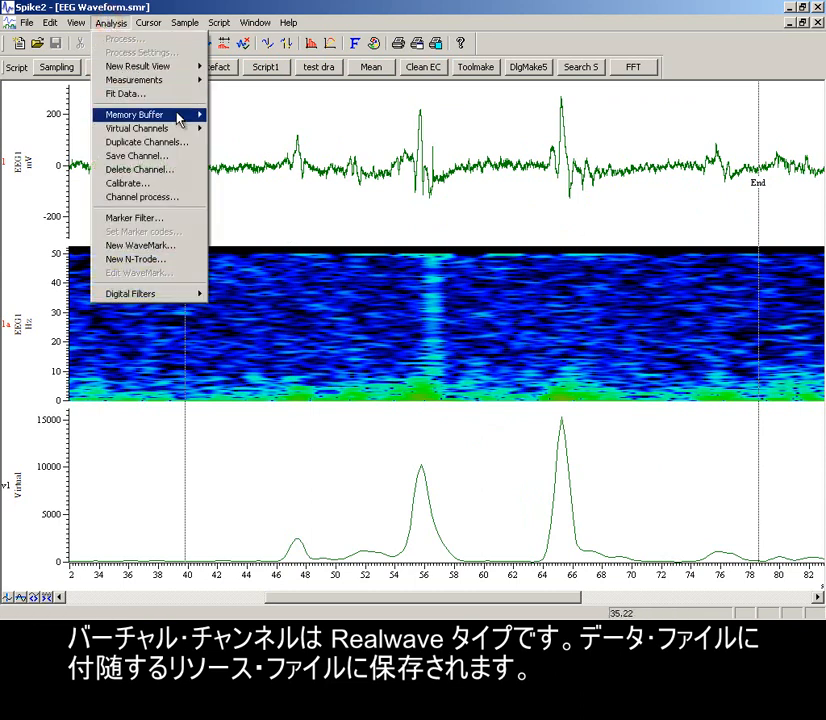
pyautogui.moveTo(180, 119)
pyautogui.click(236, 116)
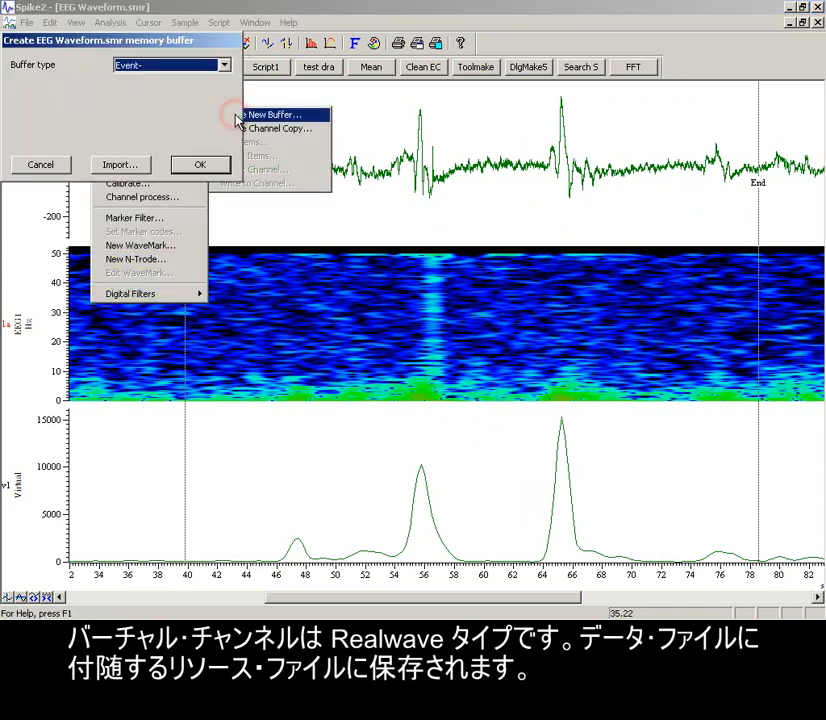
pyautogui.click(172, 68)
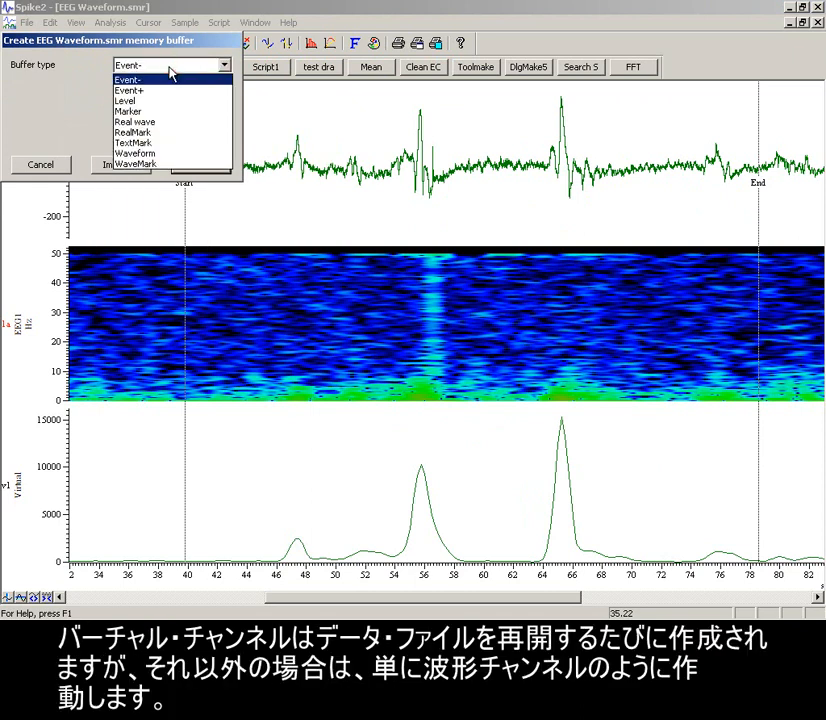
pyautogui.click(171, 66)
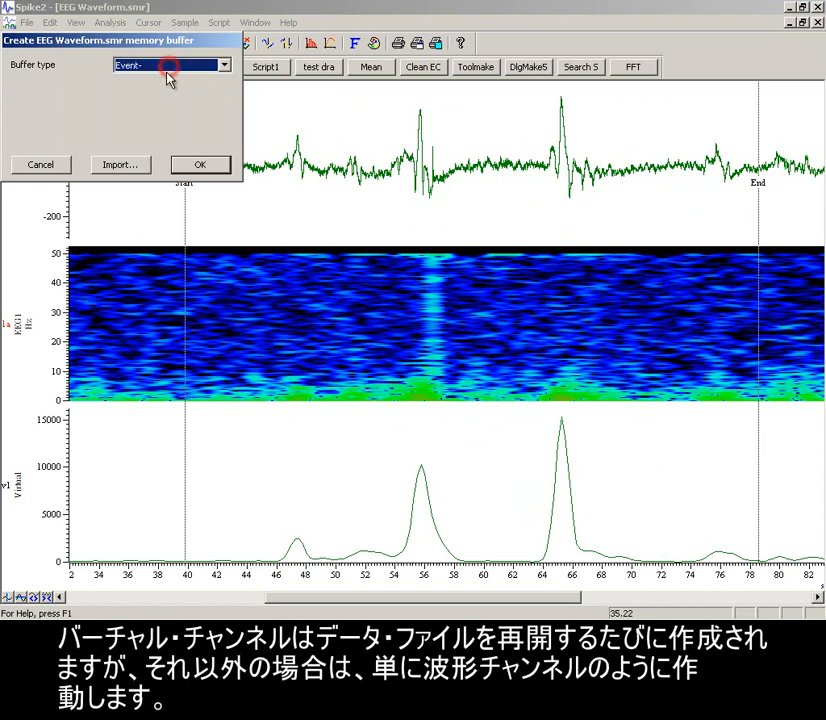
pyautogui.click(123, 164)
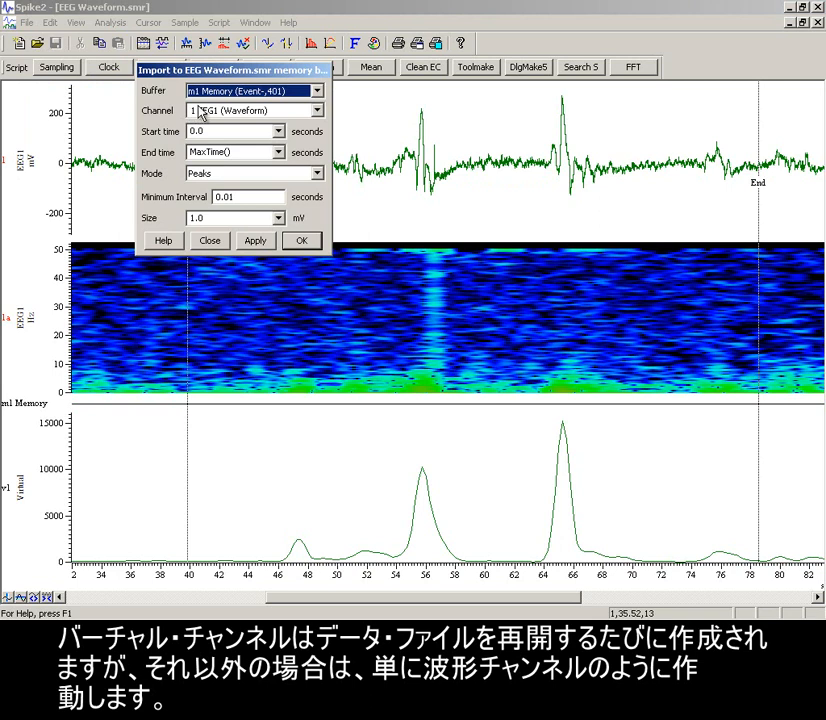
# Import events from the v1 Virtual channel into the m1 memory buffer using Data rising through level with a level of 5000
pyautogui.click(205, 112)
pyautogui.click(204, 156)
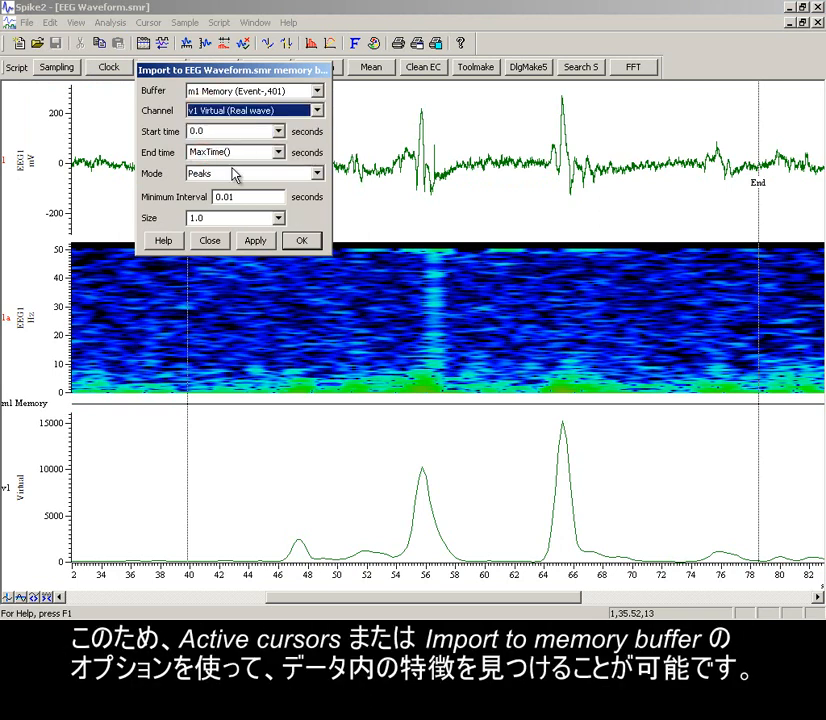
pyautogui.click(235, 175)
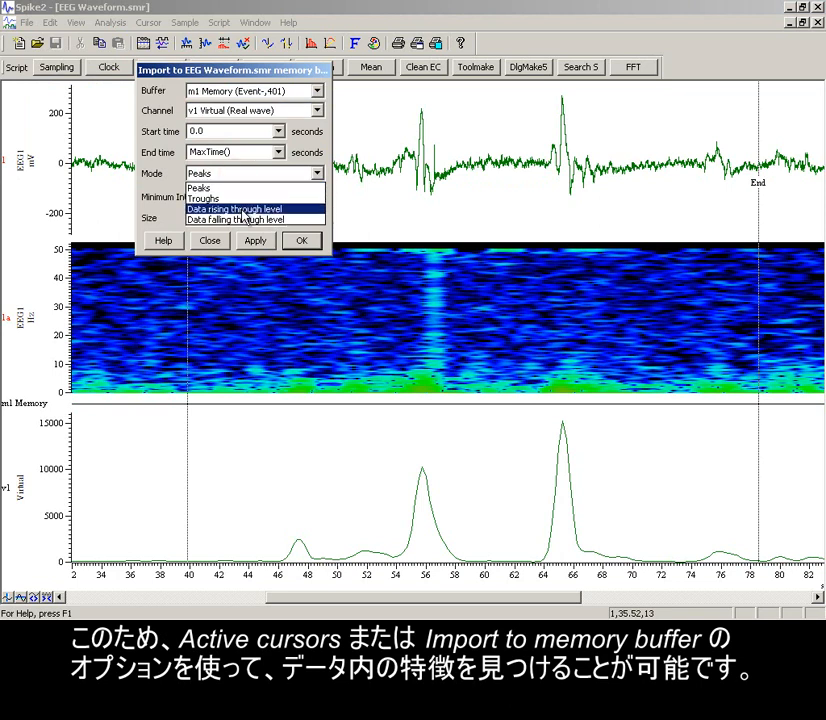
pyautogui.click(242, 208)
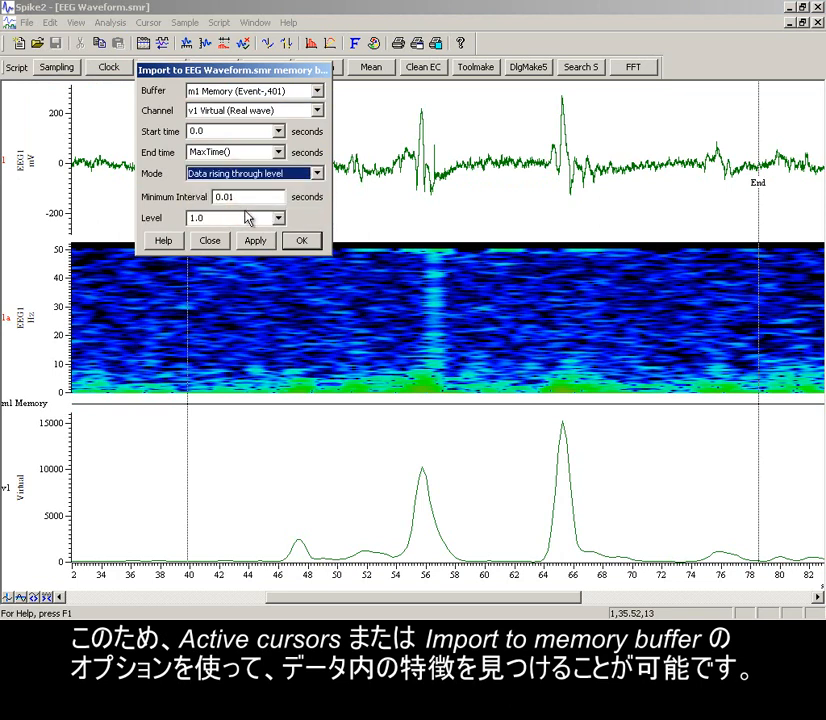
pyautogui.doubleClick(242, 217)
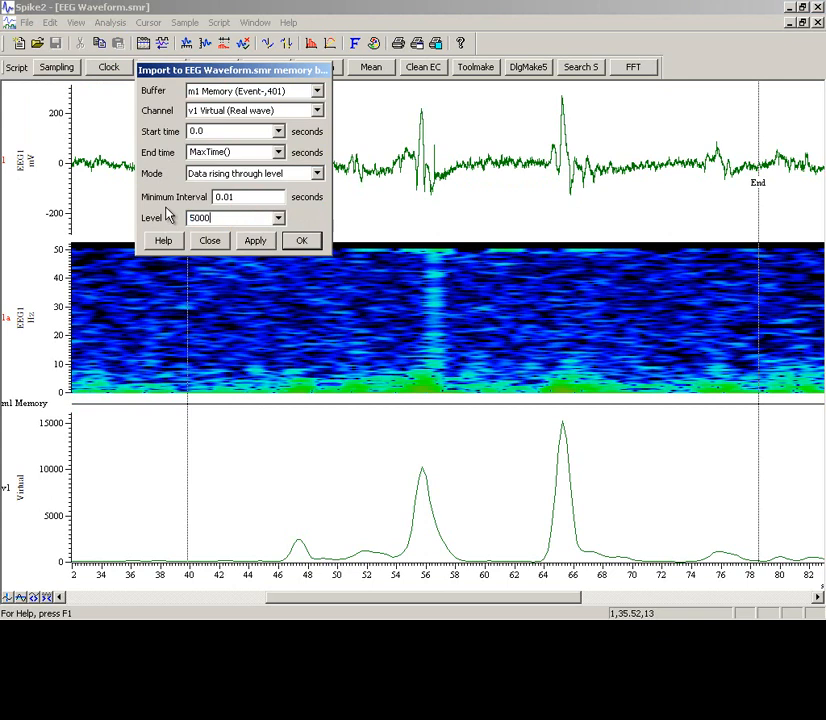
pyautogui.click(256, 241)
pyautogui.click(305, 241)
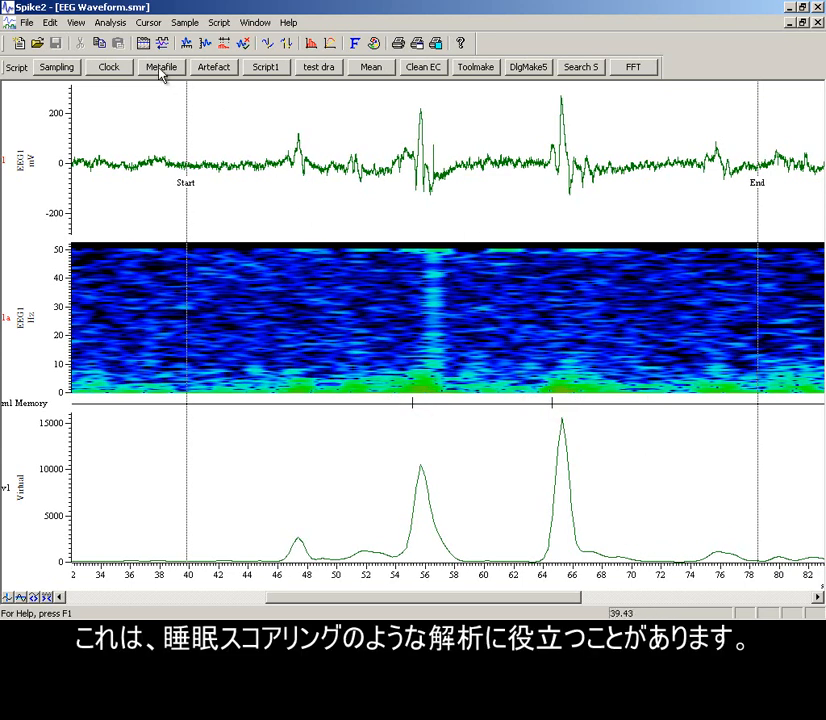
# Create a second virtual channel and set its sample interval to 1/4 s
pyautogui.click(109, 23)
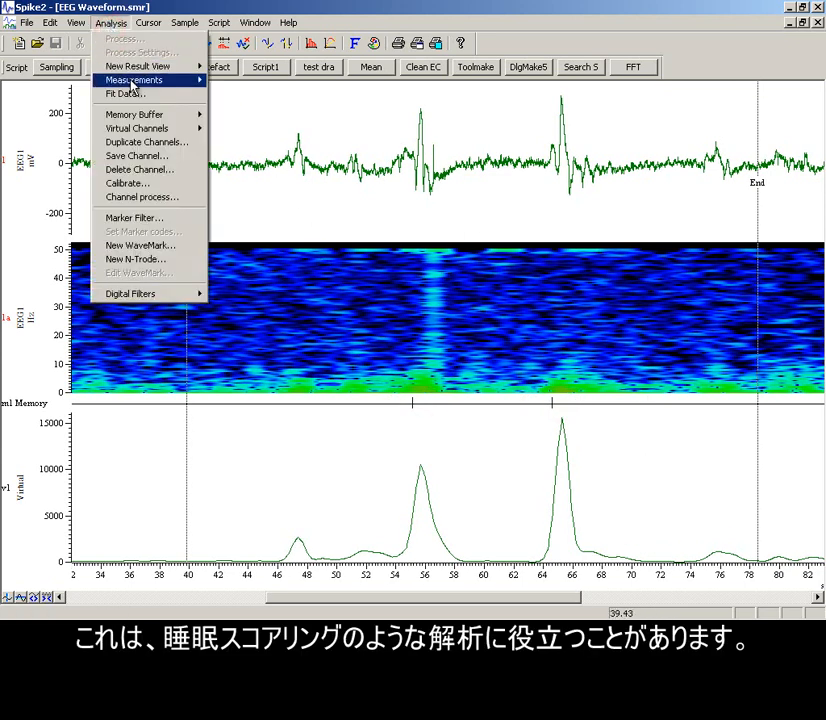
pyautogui.moveTo(160, 128)
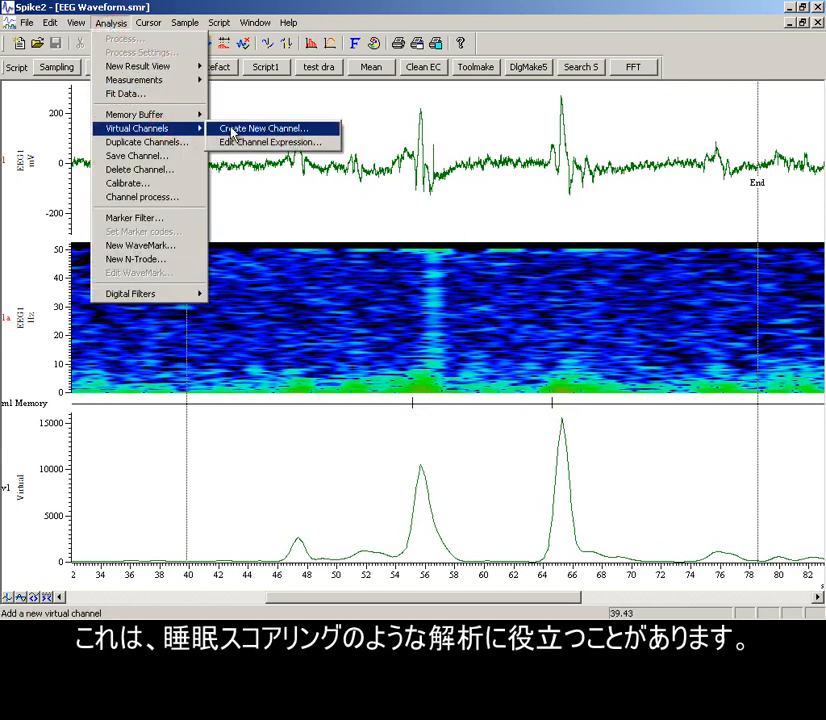
pyautogui.click(230, 128)
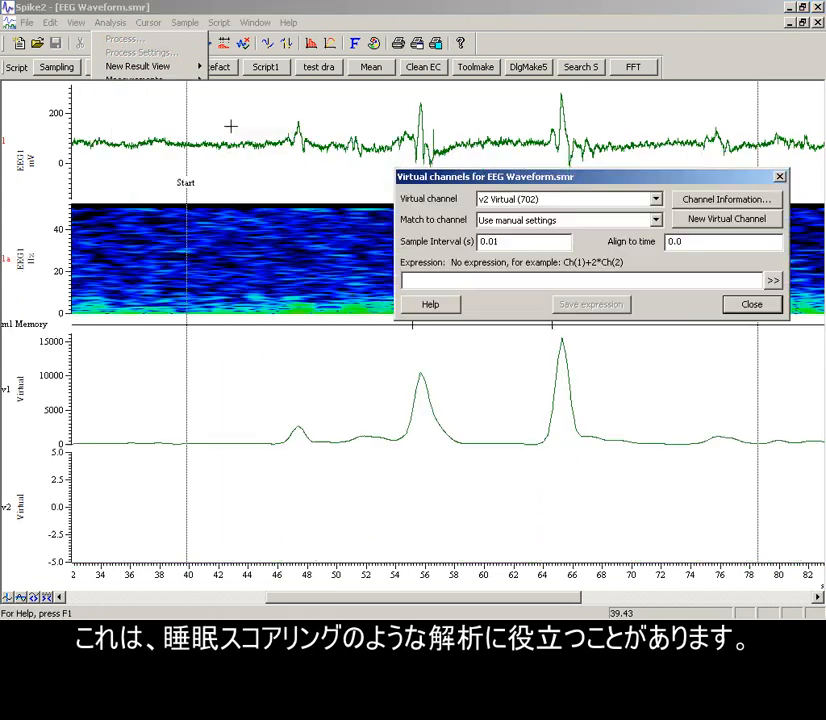
pyautogui.doubleClick(508, 241)
pyautogui.write('1/4')
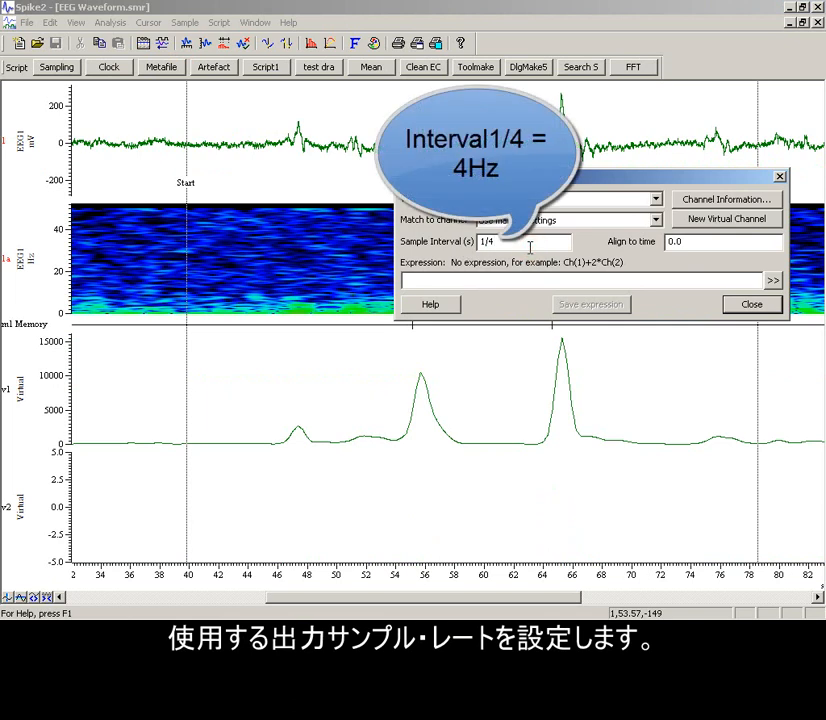
# Define the new virtual channel's expression as the power in band of the 1 EEG1 waveform from 8 to 16 Hz
pyautogui.click(523, 279)
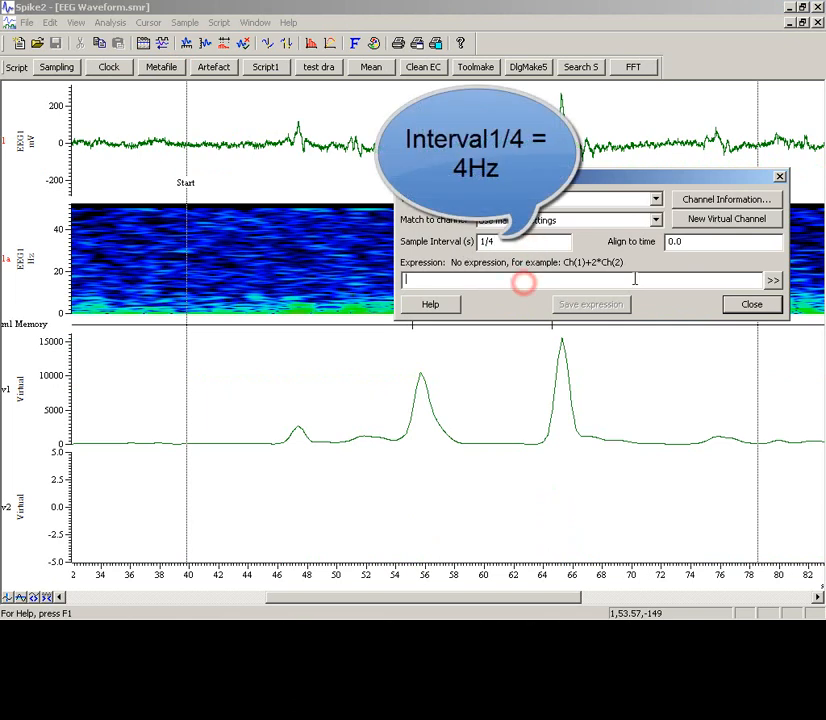
pyautogui.click(773, 280)
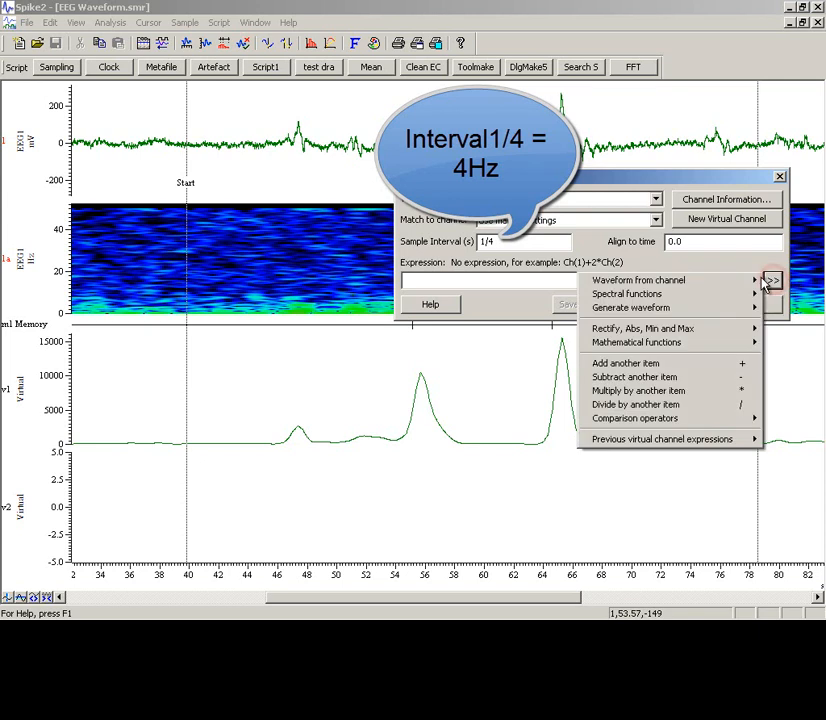
pyautogui.click(745, 296)
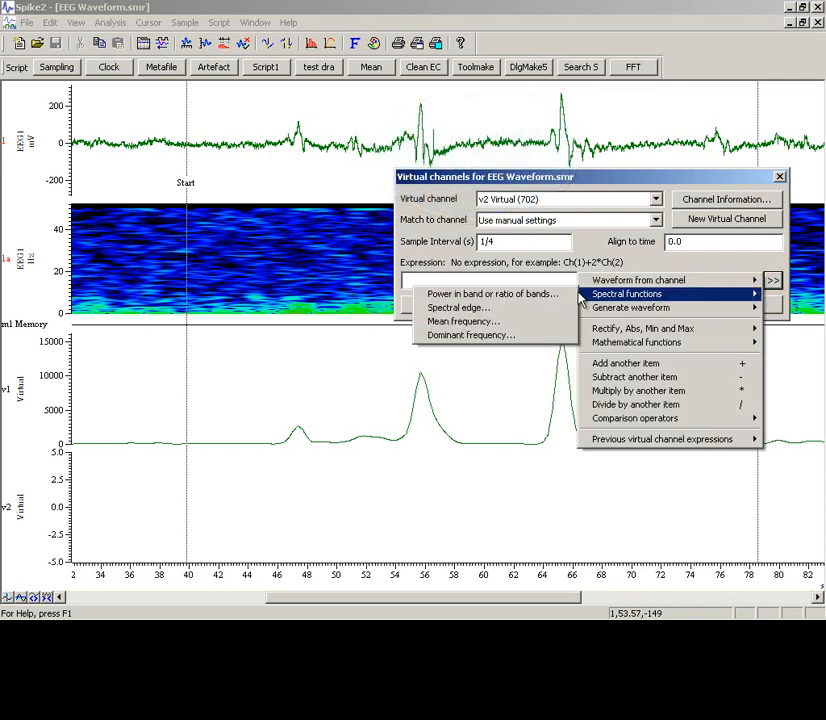
pyautogui.click(559, 295)
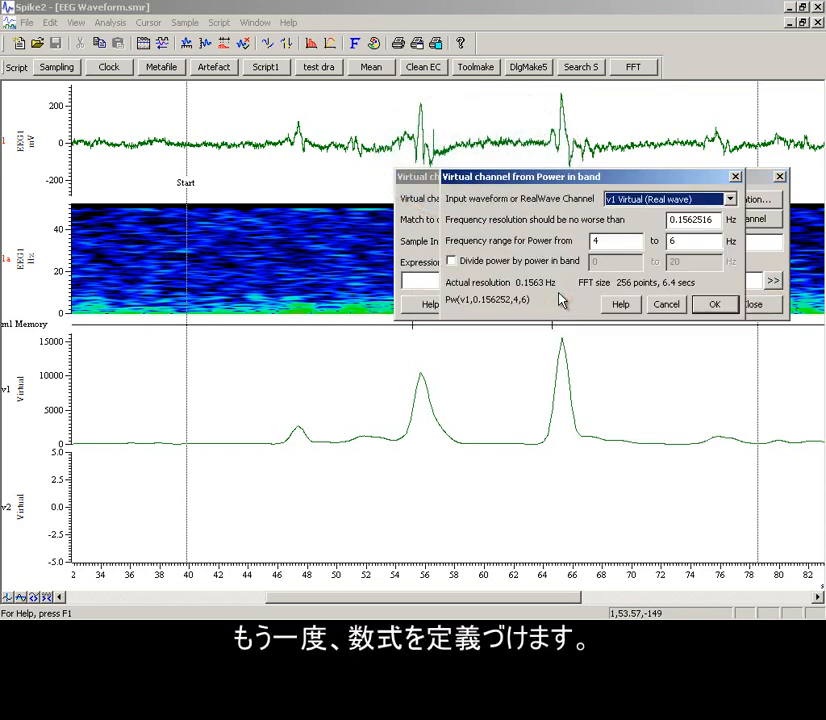
pyautogui.click(624, 199)
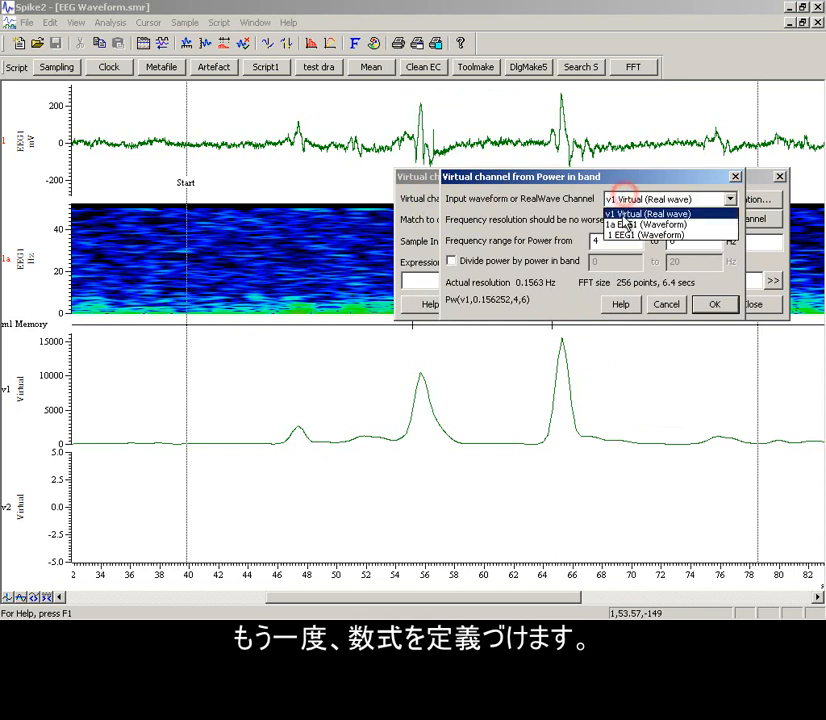
pyautogui.click(622, 236)
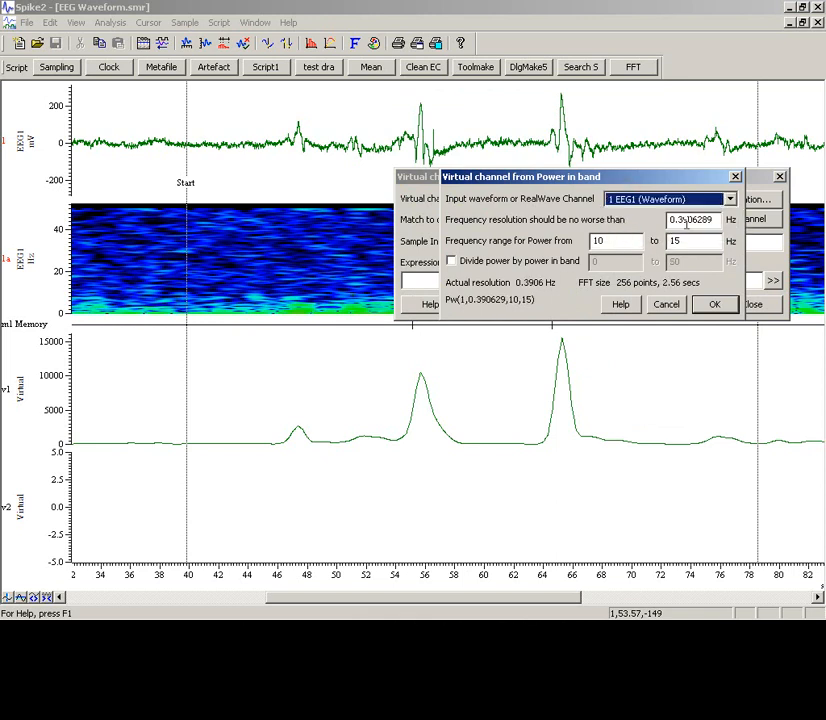
pyautogui.doubleClick(621, 238)
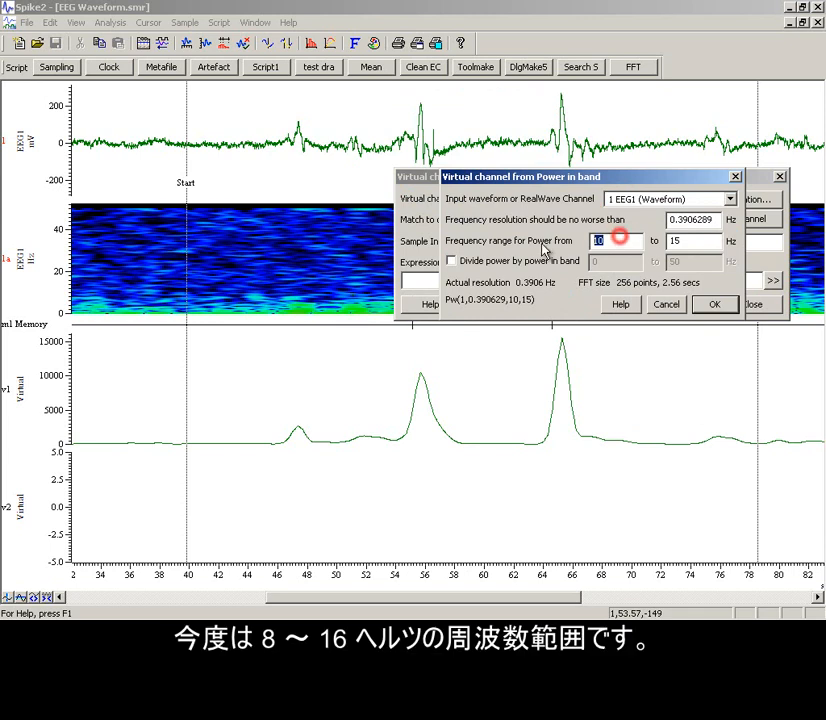
pyautogui.write('8')
pyautogui.doubleClick(692, 241)
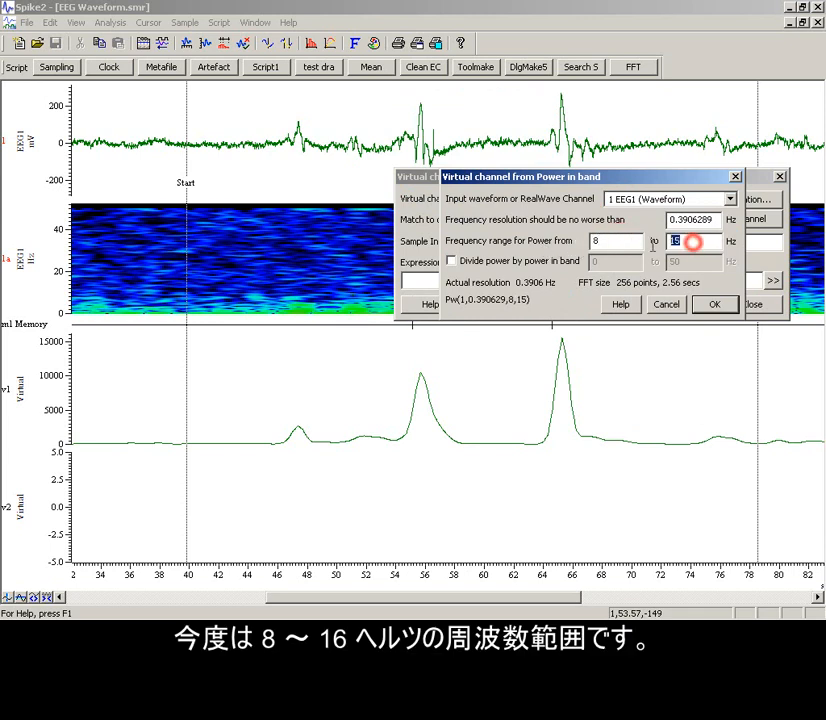
pyautogui.write('16')
pyautogui.click(714, 305)
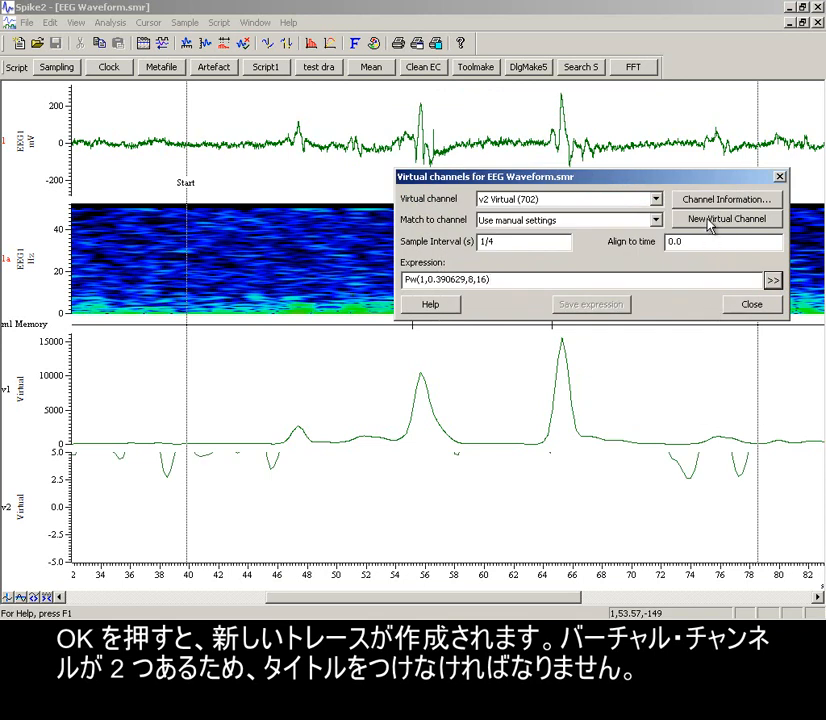
# Title the v2 virtual channel 8-16Hz, close its settings, and optimise its Y range
pyautogui.click(711, 200)
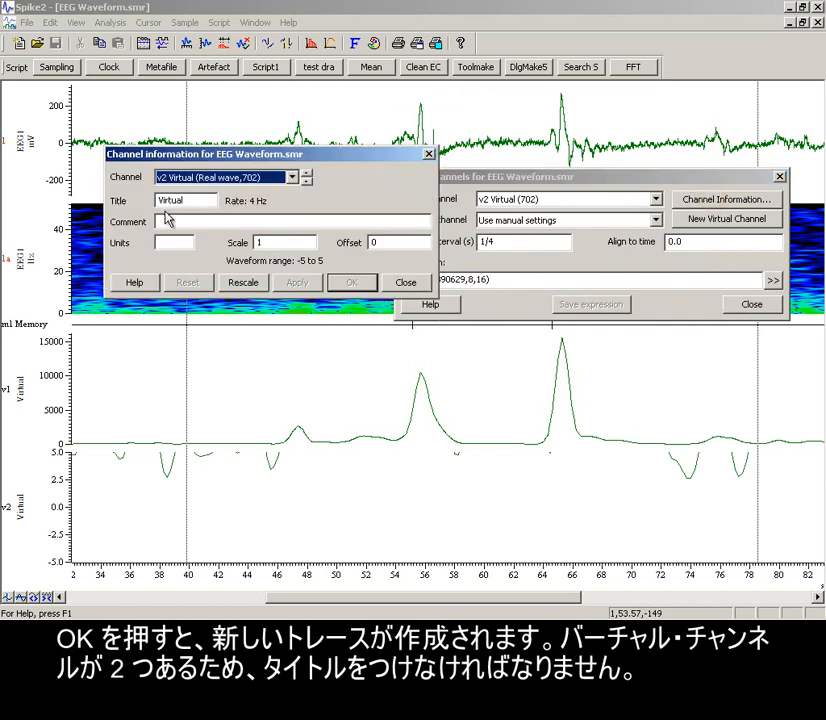
pyautogui.doubleClick(199, 203)
pyautogui.write('8')
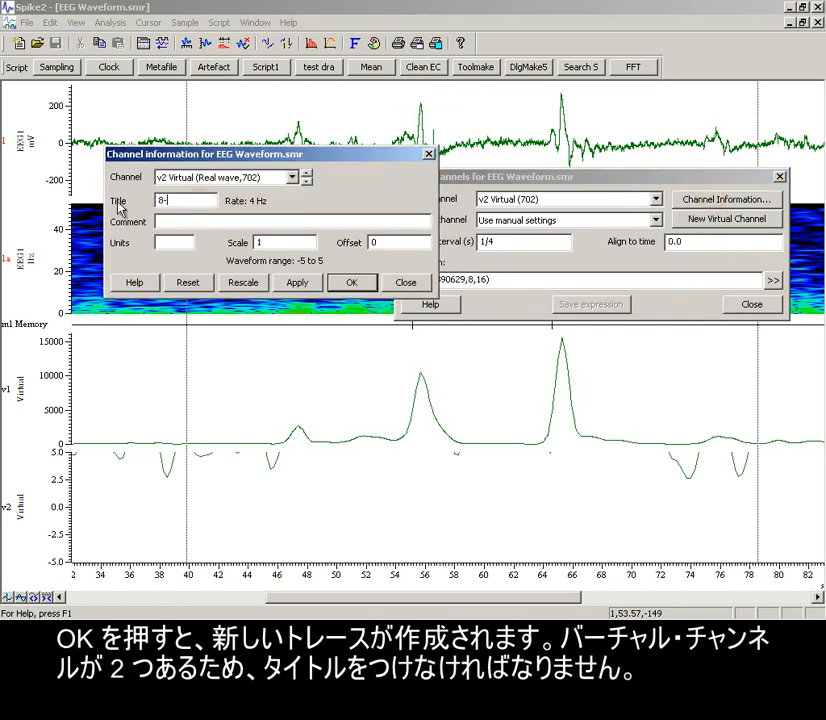
pyautogui.write('-16Hz')
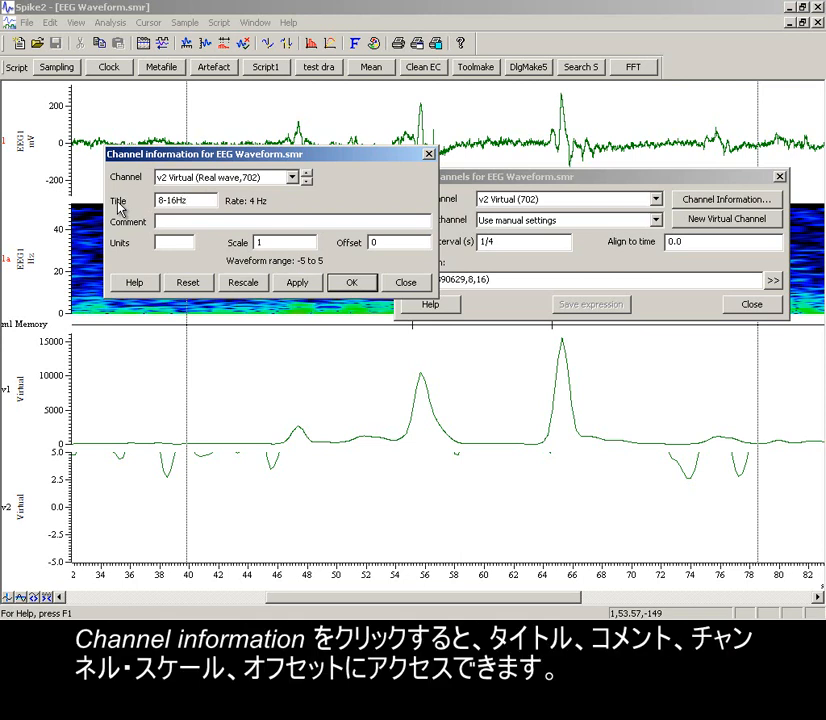
pyautogui.click(297, 283)
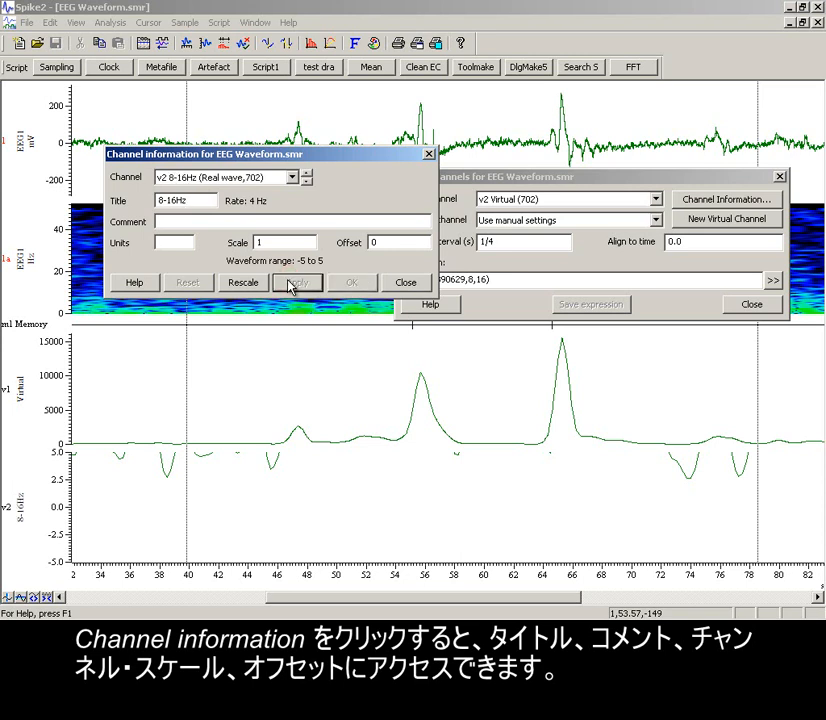
pyautogui.click(404, 282)
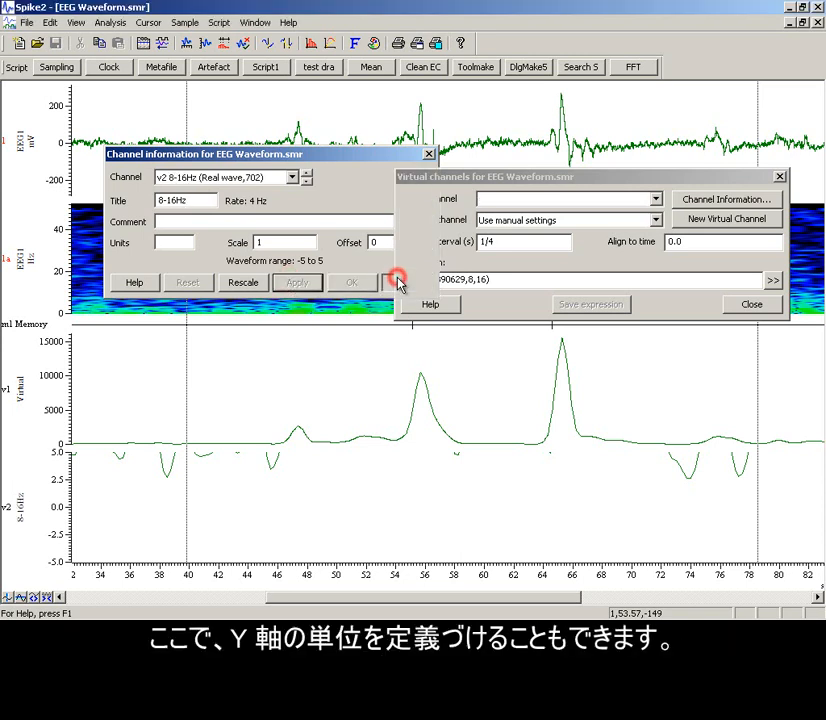
pyautogui.click(749, 305)
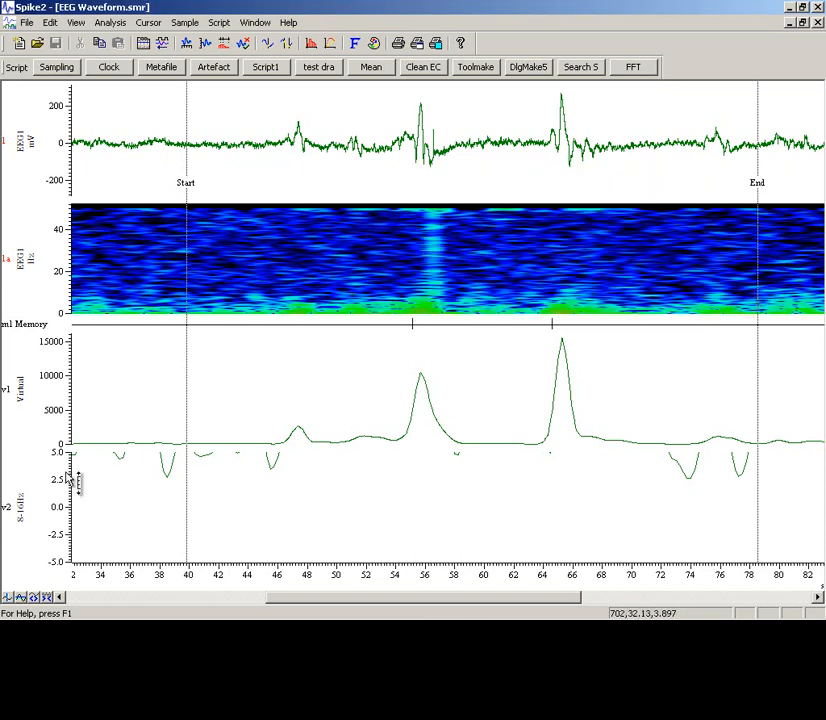
pyautogui.doubleClick(70, 477)
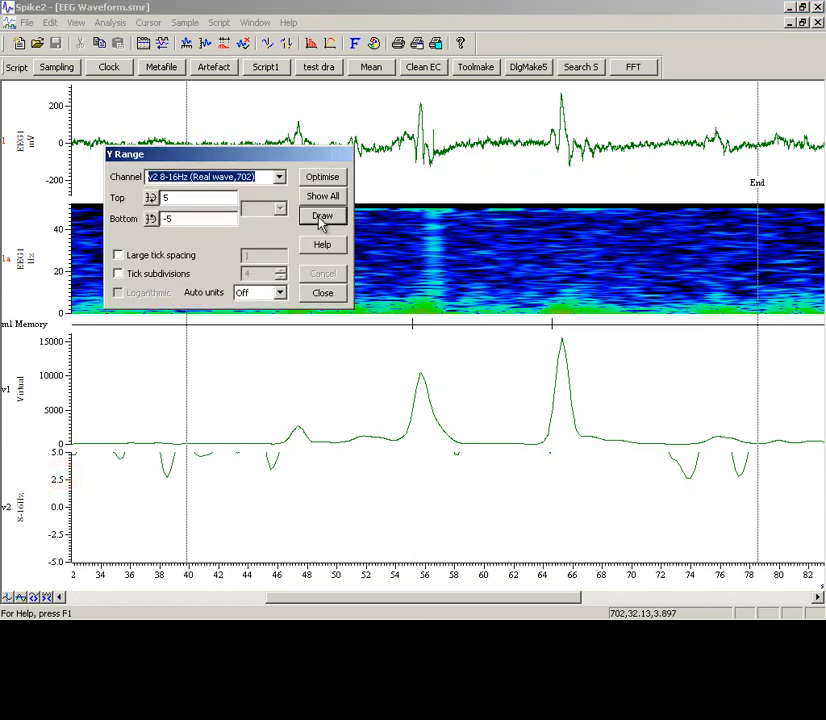
pyautogui.click(322, 177)
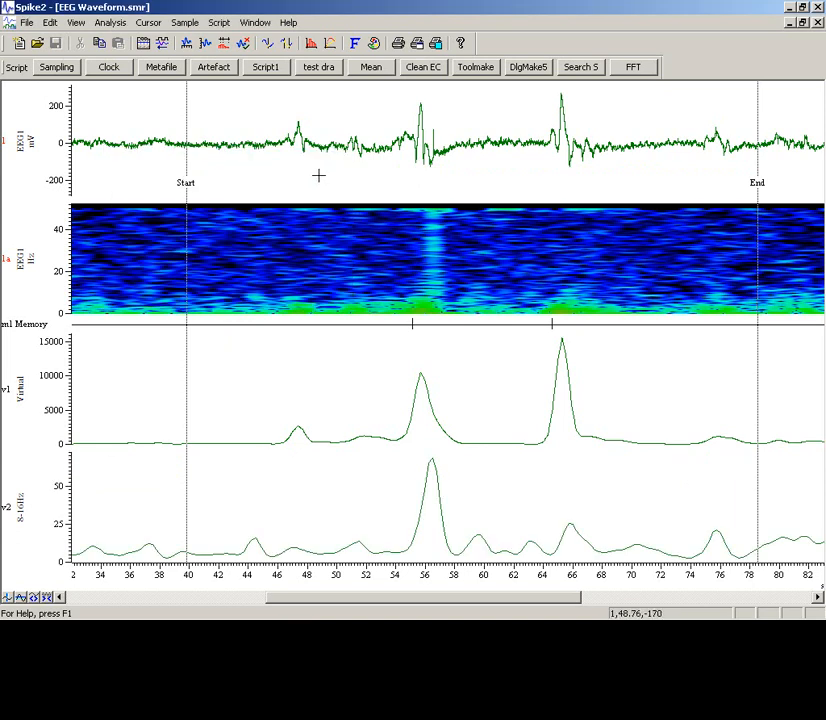
# Change the title of the v1 virtual channel to 0-8Hz
pyautogui.click(21, 388)
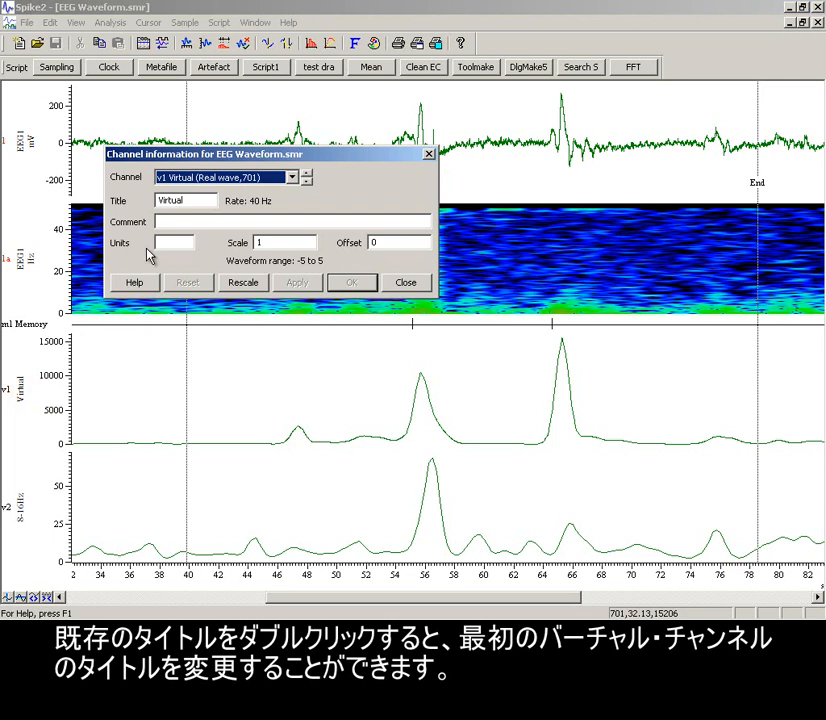
pyautogui.doubleClick(193, 199)
pyautogui.write('0-8Hz')
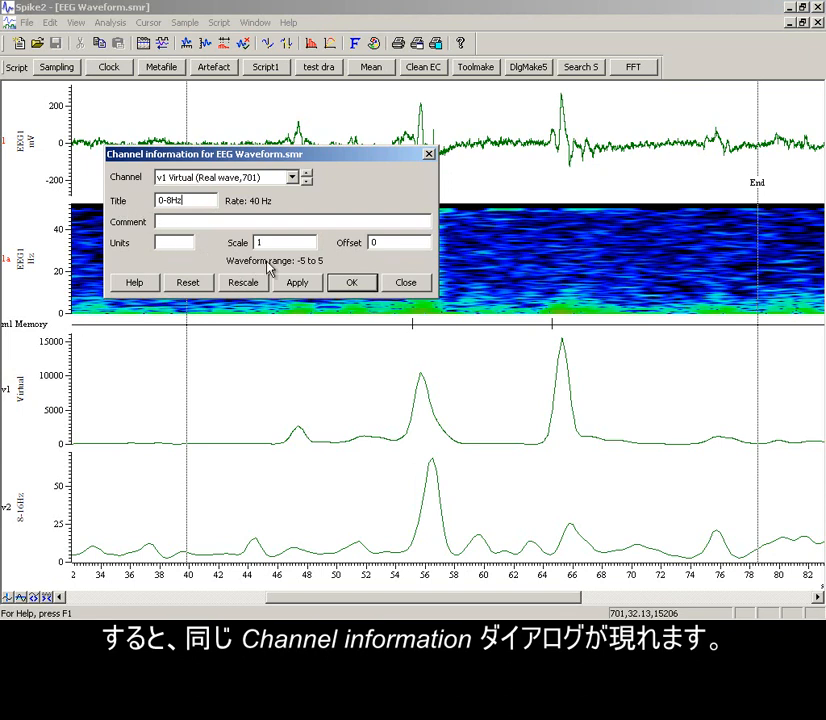
pyautogui.click(353, 281)
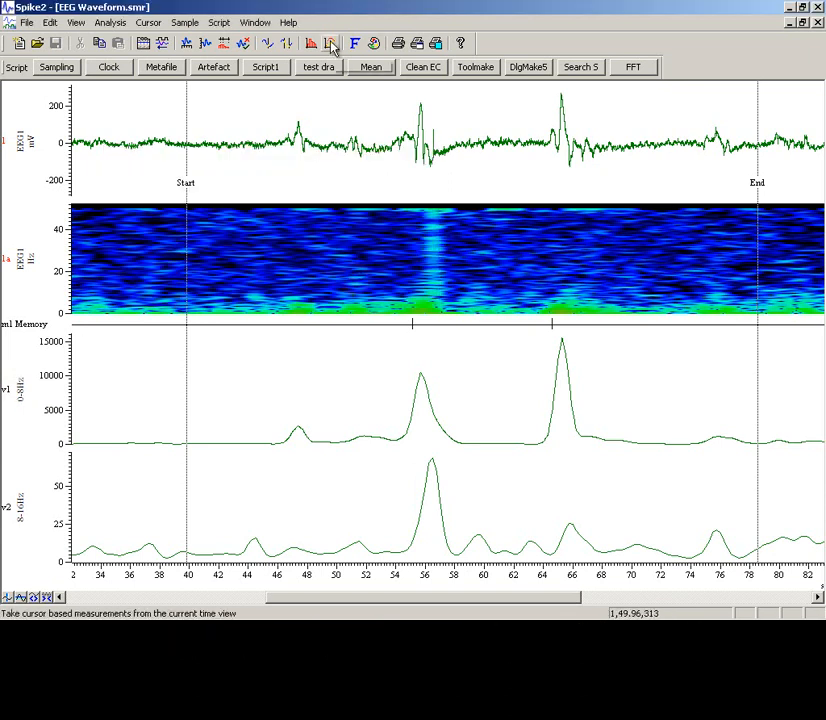
# Set the primary colour of the v1 0-8Hz channel to red and the v2 8-16Hz channel to dark blue
pyautogui.click(374, 43)
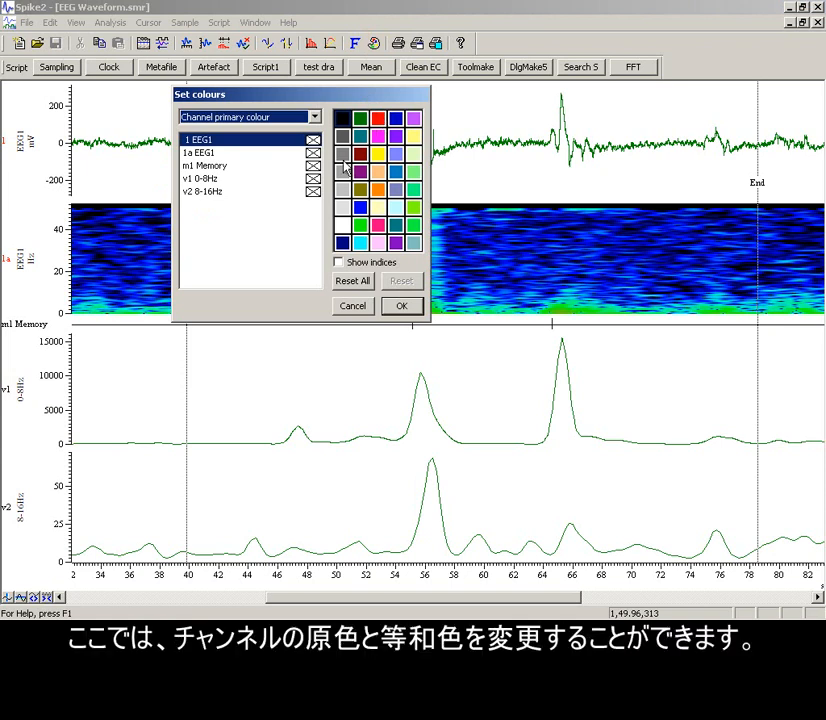
pyautogui.click(313, 178)
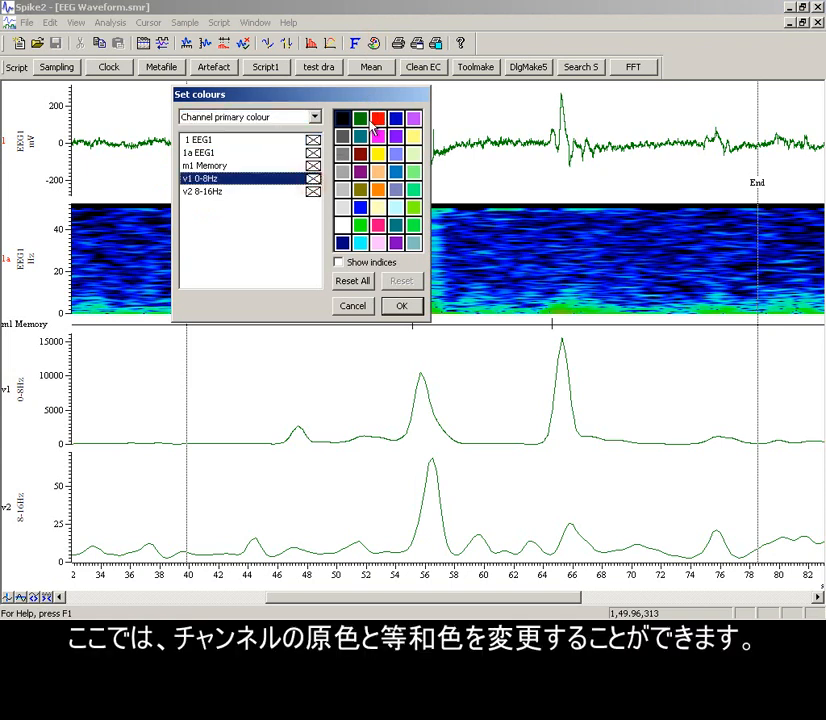
pyautogui.click(378, 116)
pyautogui.click(314, 191)
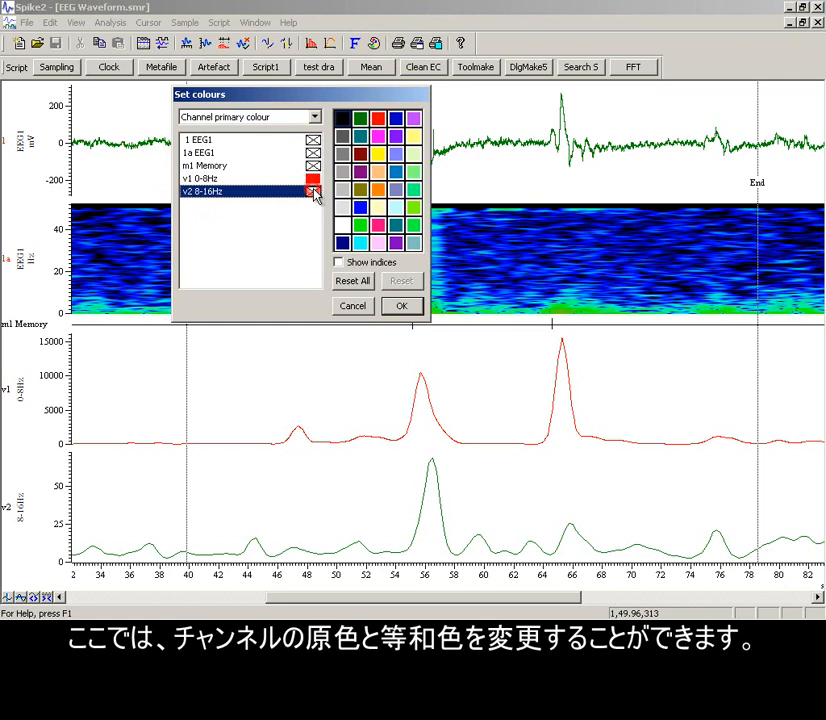
pyautogui.click(395, 120)
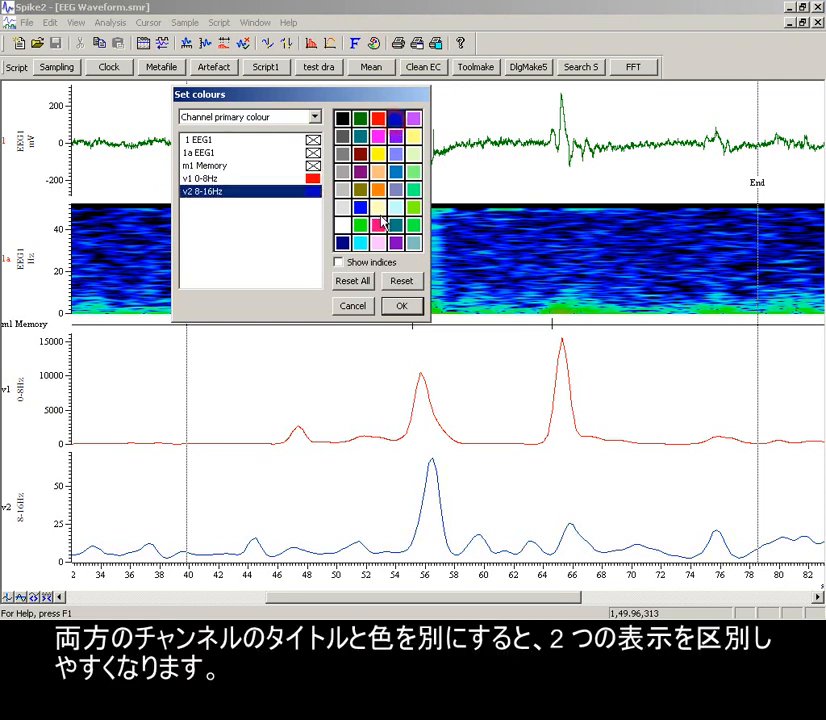
pyautogui.click(398, 306)
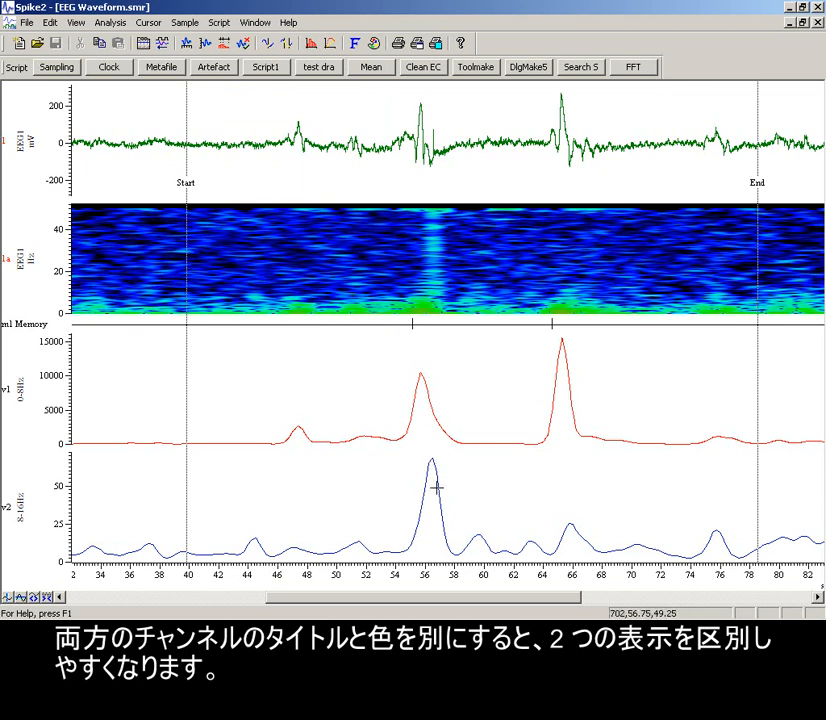
pyautogui.moveTo(431, 338); pyautogui.dragTo(431, 338)
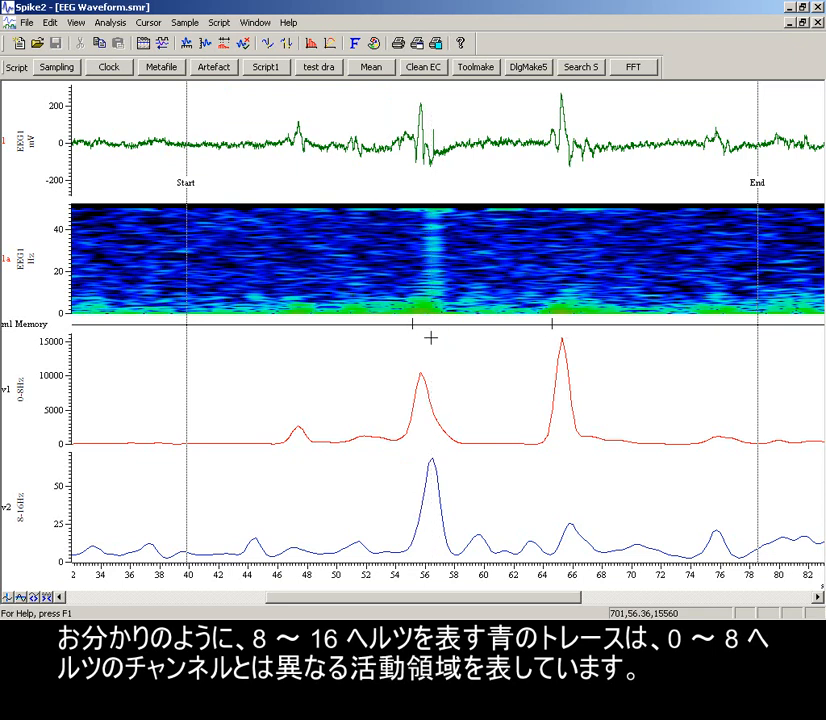
pyautogui.moveTo(257, 531); pyautogui.dragTo(257, 532)
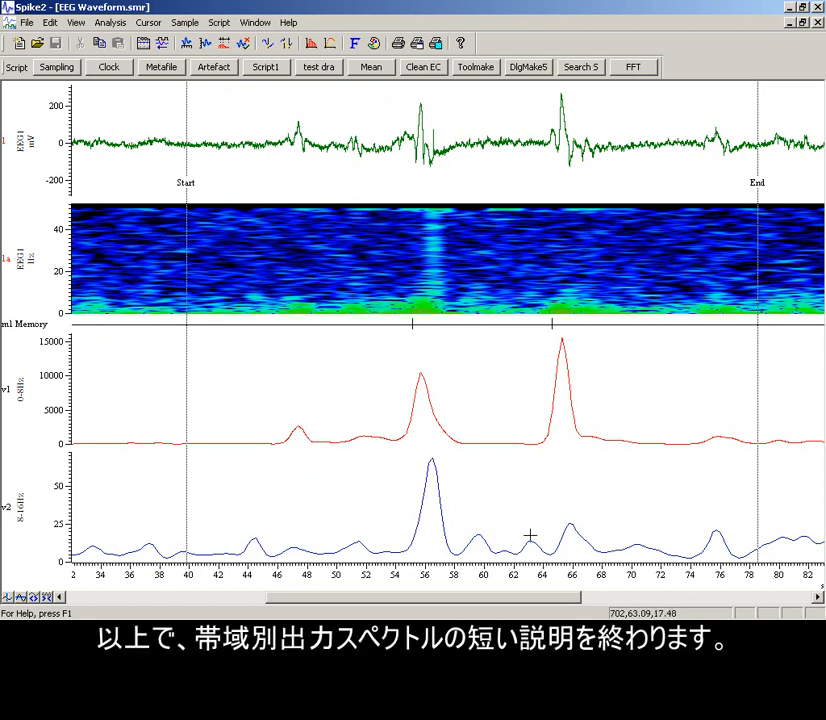
pyautogui.moveTo(530, 536); pyautogui.dragTo(530, 536)
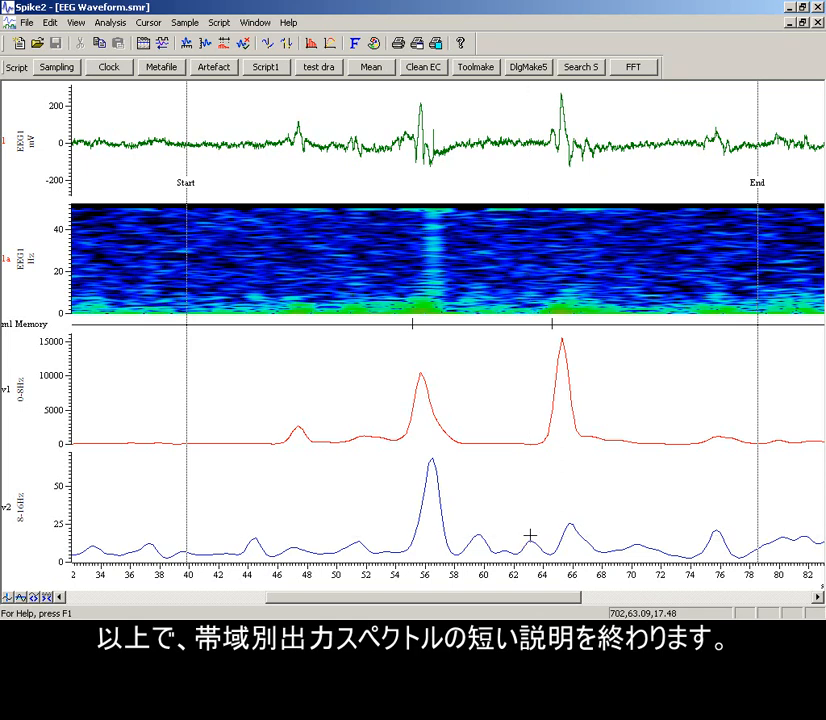